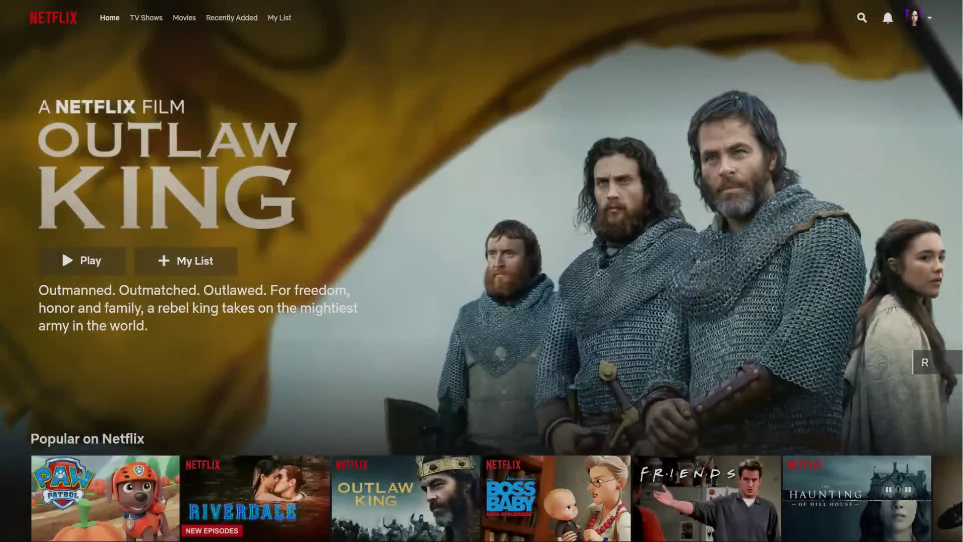
Step: Search Google in the browser for 'playstore netflix'
scroll(481, 271, down, 3)
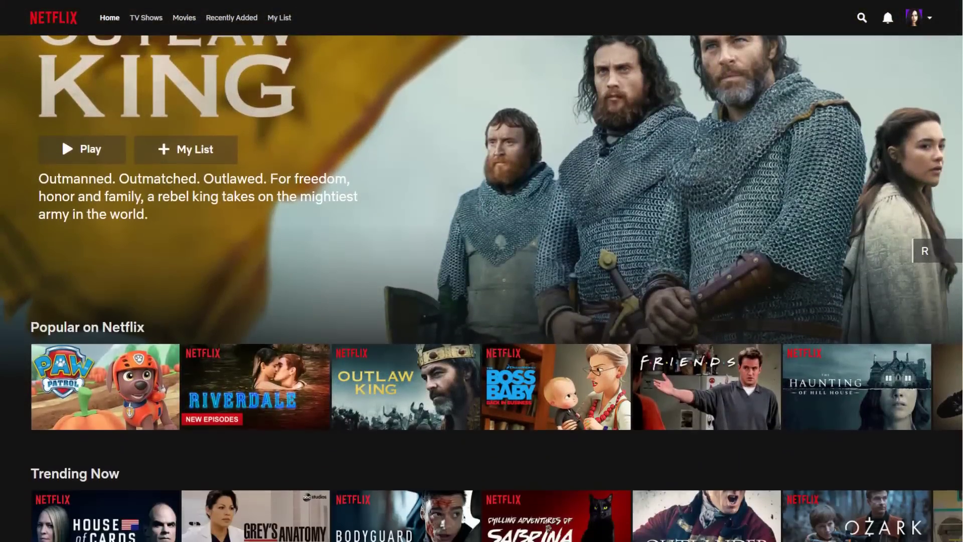
scroll(481, 271, down, 3)
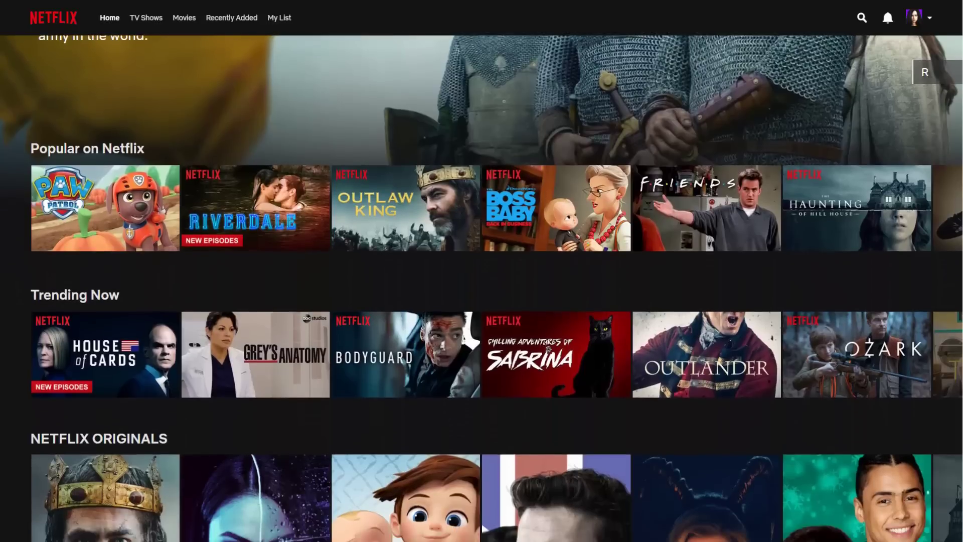
scroll(481, 271, down, 3)
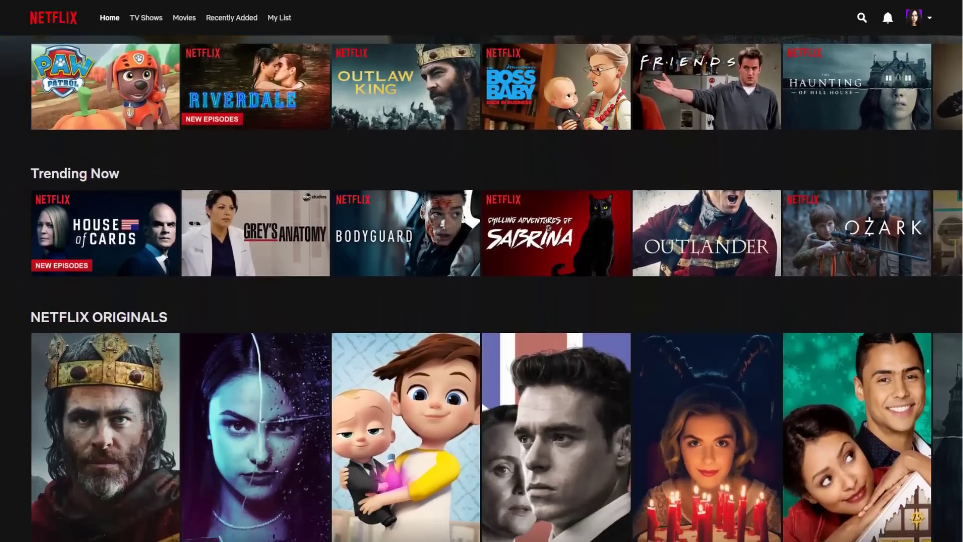
scroll(481, 271, down, 3)
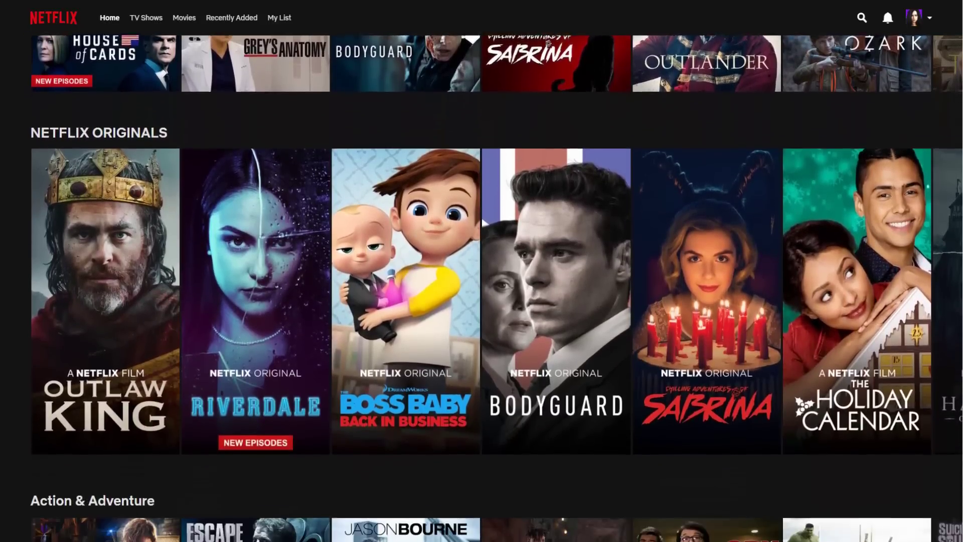
scroll(481, 270, down, 3)
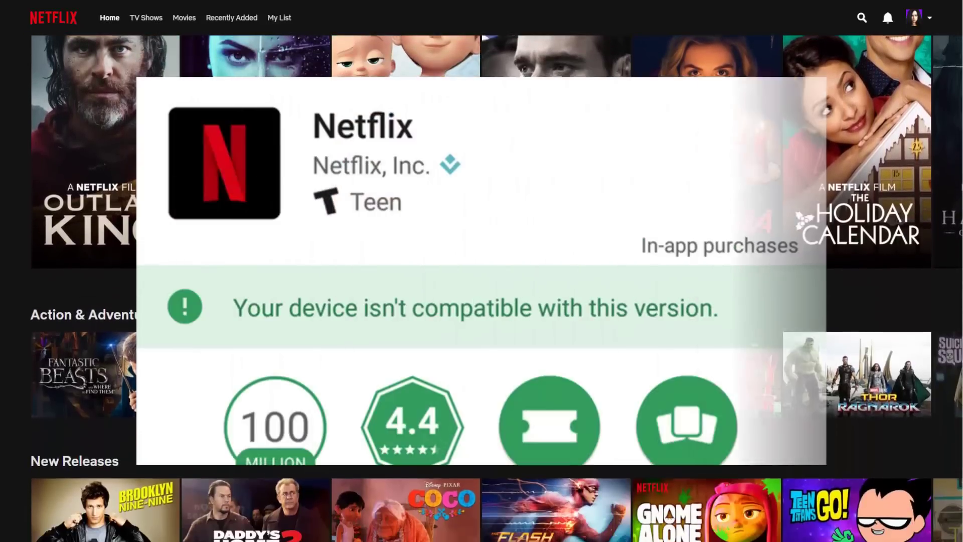
scroll(481, 271, down, 4)
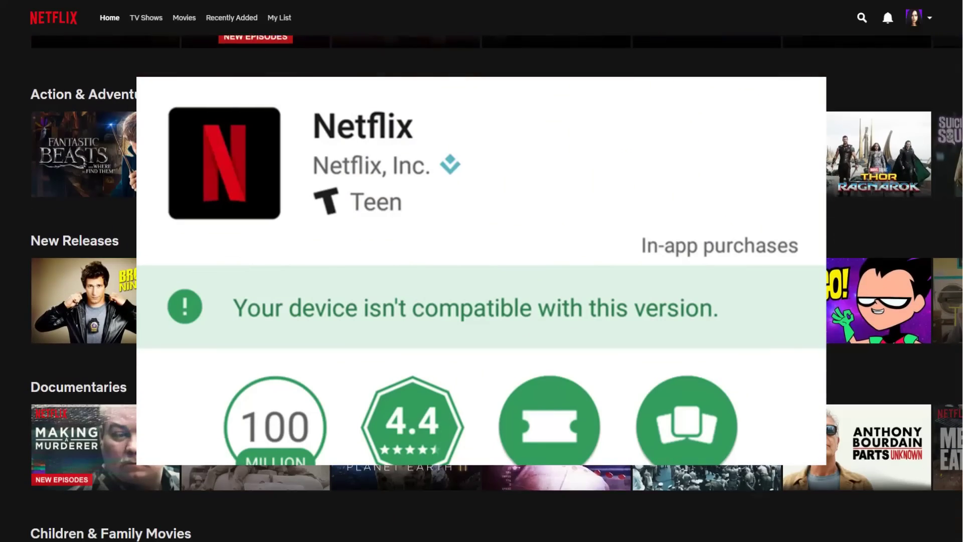
scroll(482, 270, down, 4)
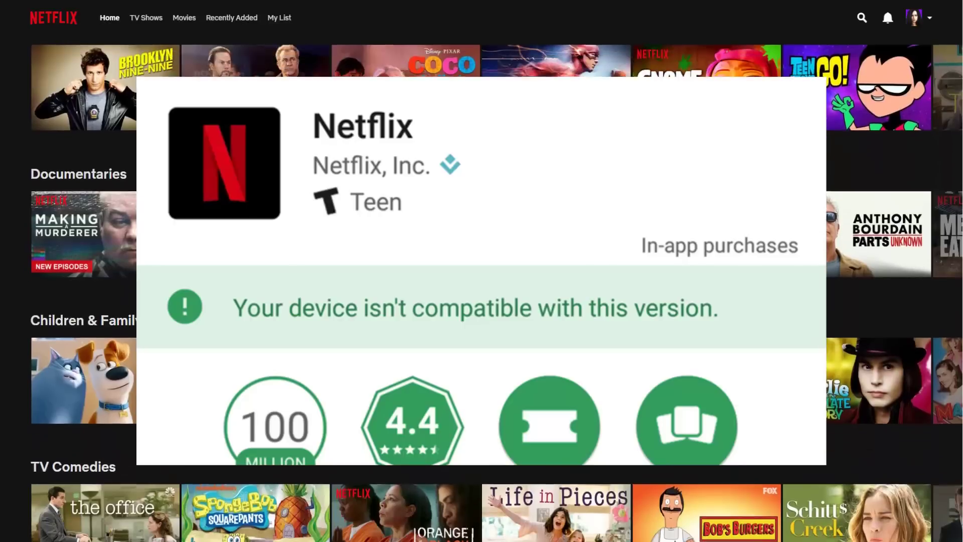
scroll(481, 270, down, 3)
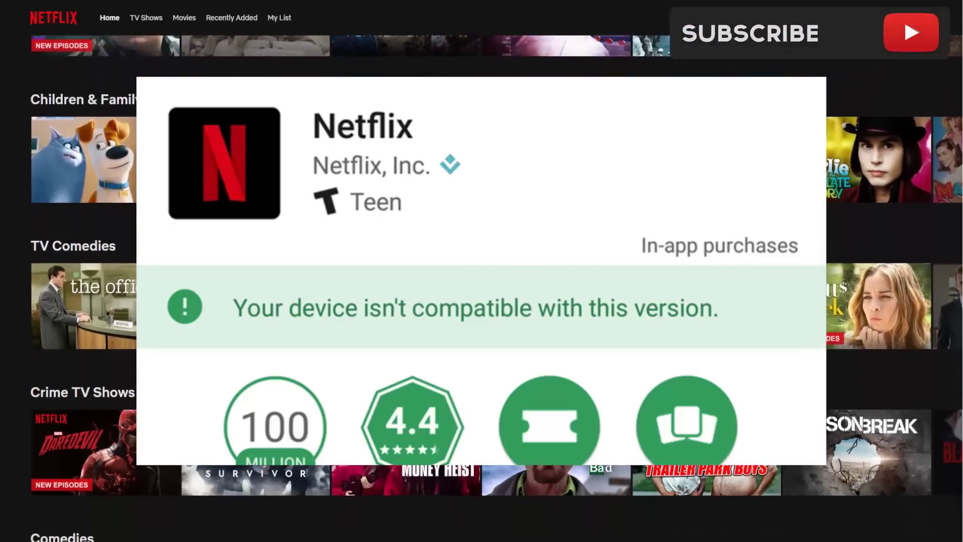
scroll(481, 271, down, 4)
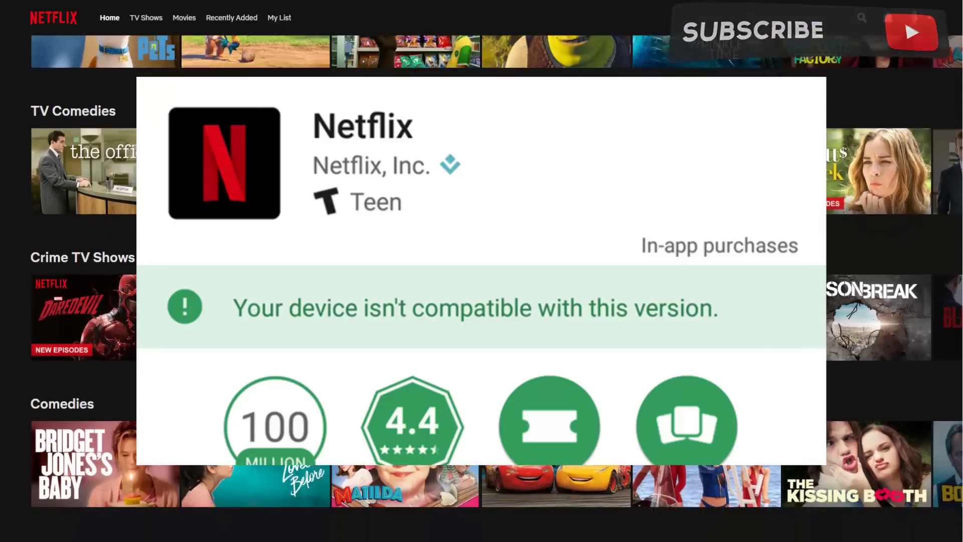
scroll(481, 271, down, 3)
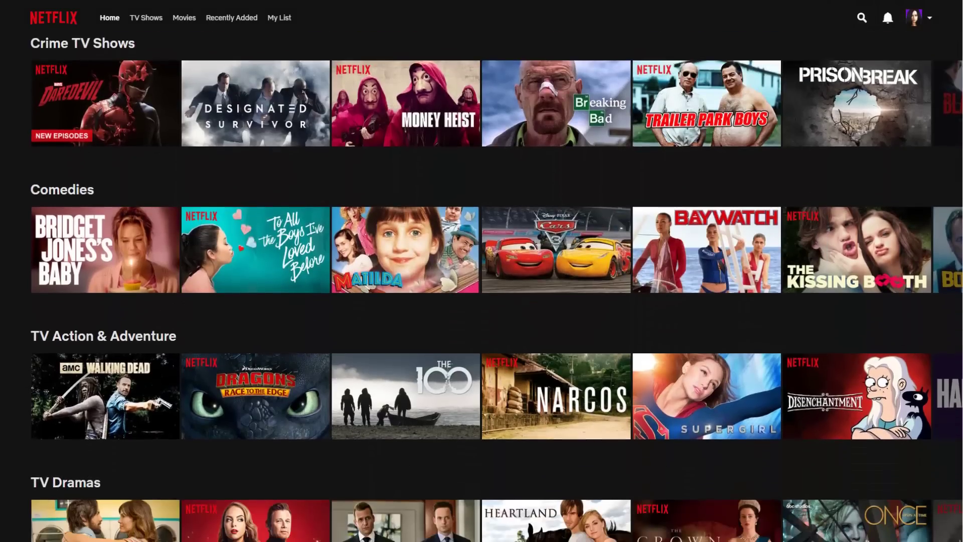
scroll(481, 271, down, 1)
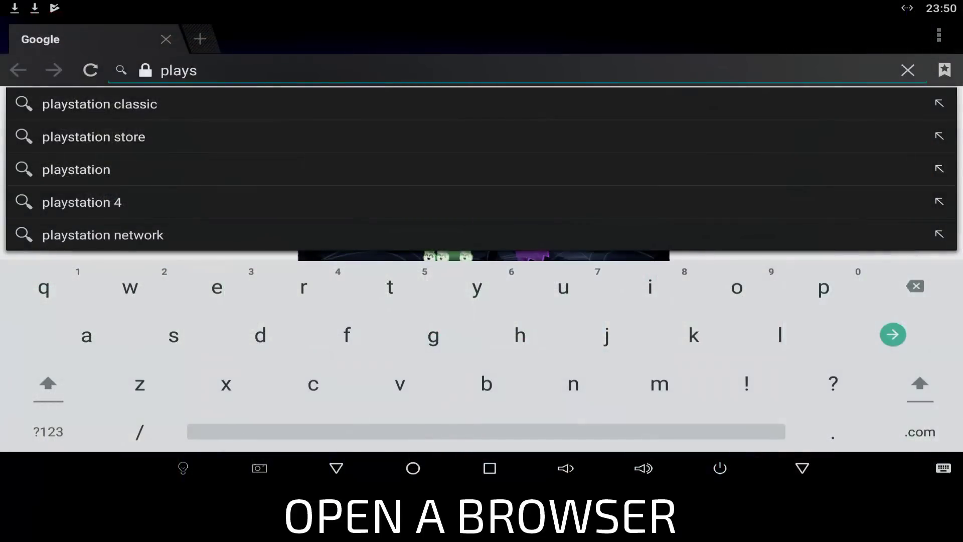
text(re)
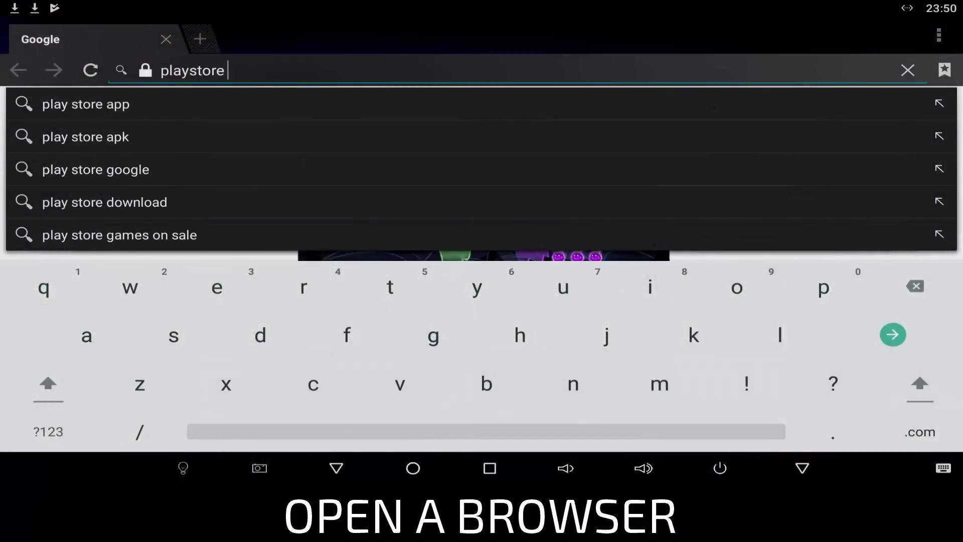
text( net)
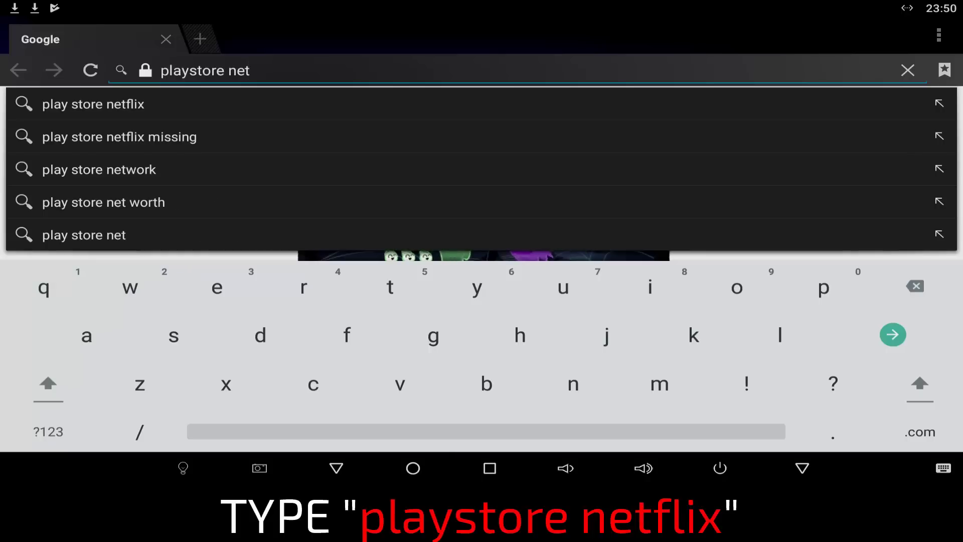
text(flix)
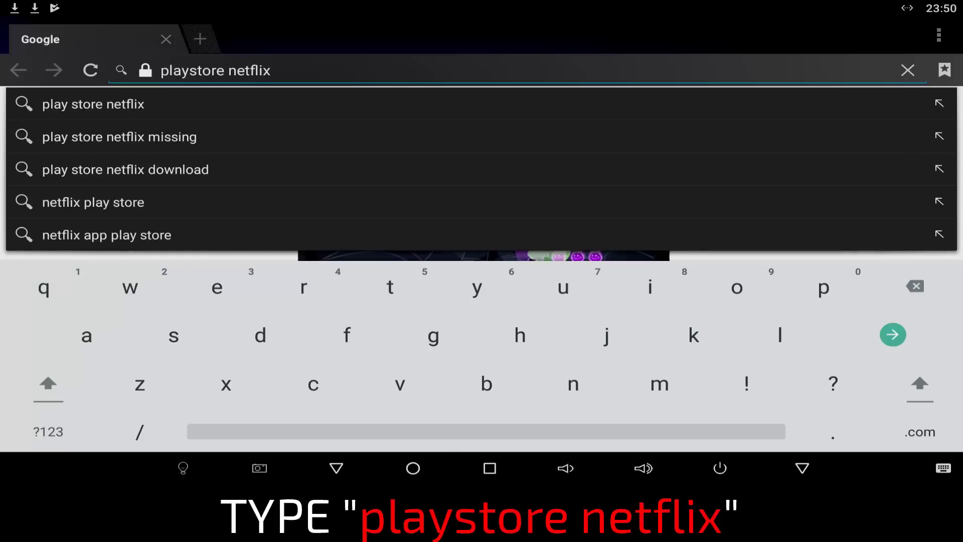
key(Return)
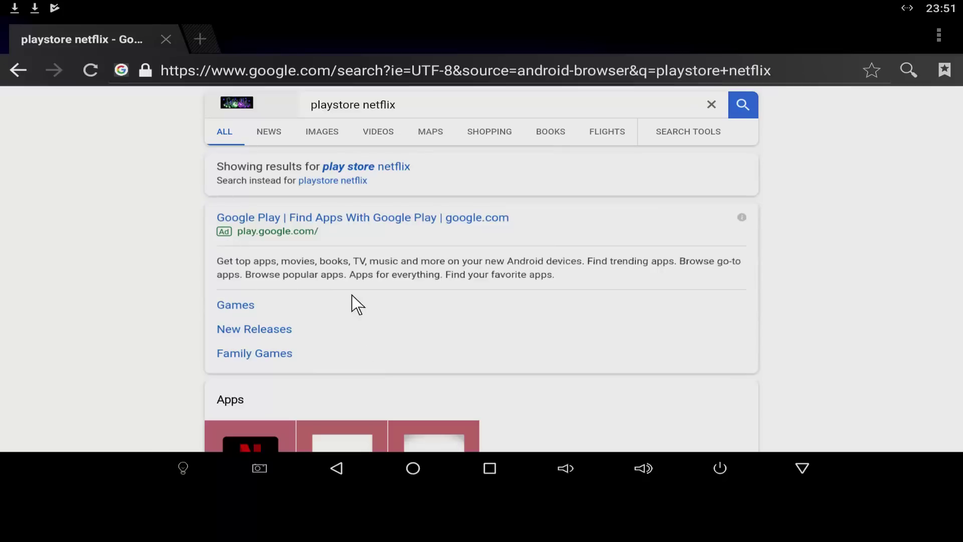
Step: Open the Netflix app's Google Play page from the Apps results
drag(357, 304, 402, 324)
click(406, 250)
scroll(444, 219, down, 1)
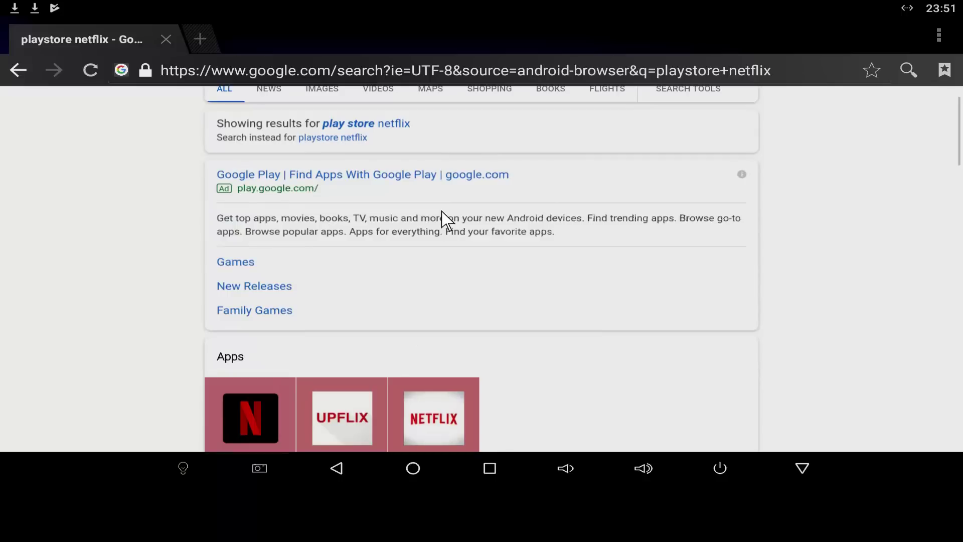
click(252, 413)
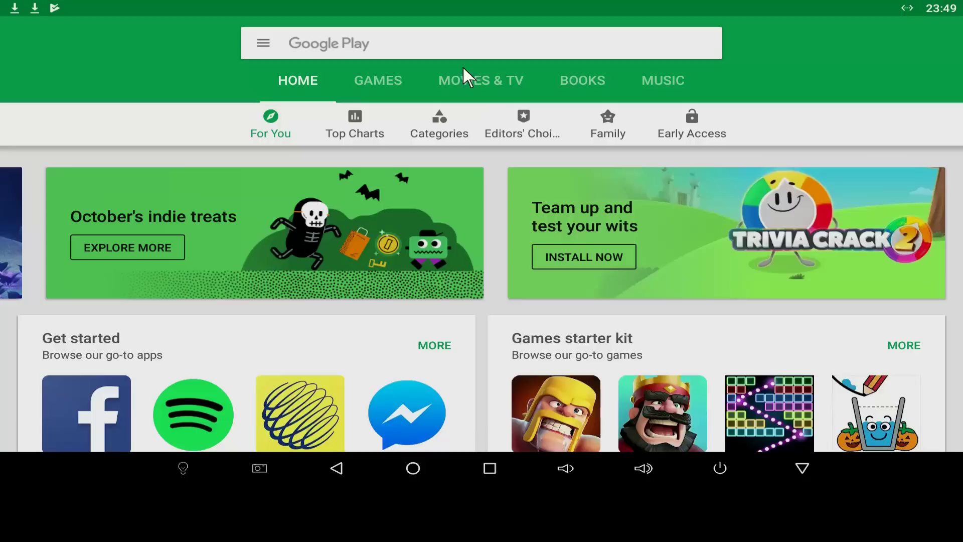
click(445, 51)
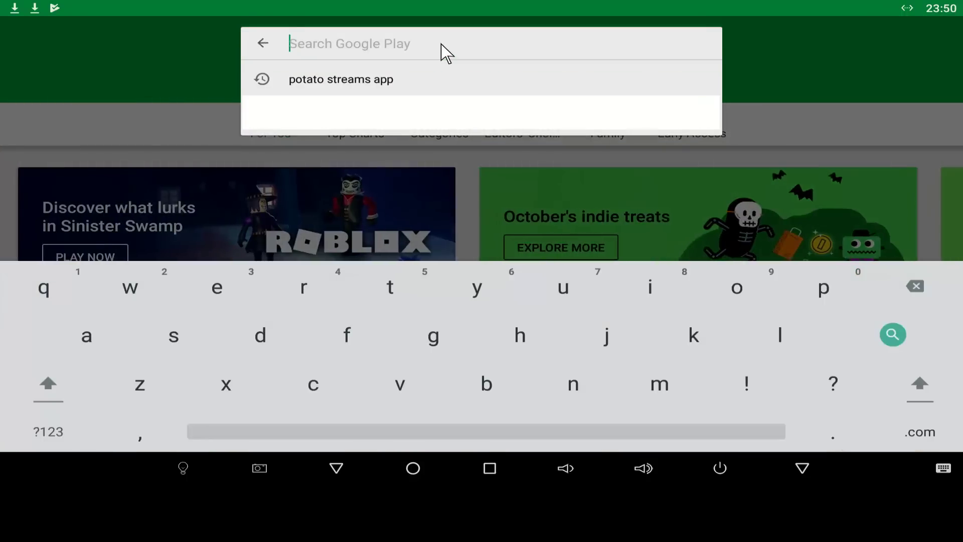
text(net)
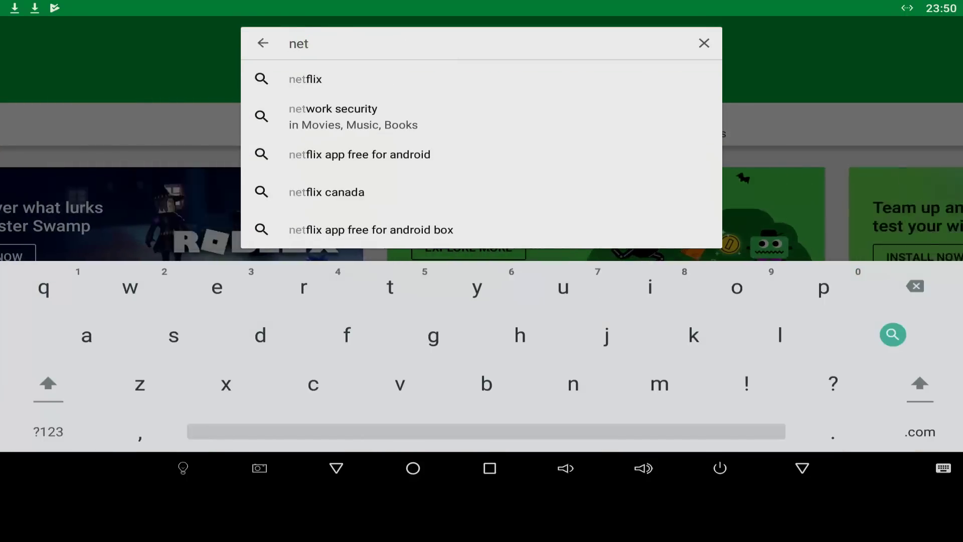
click(315, 85)
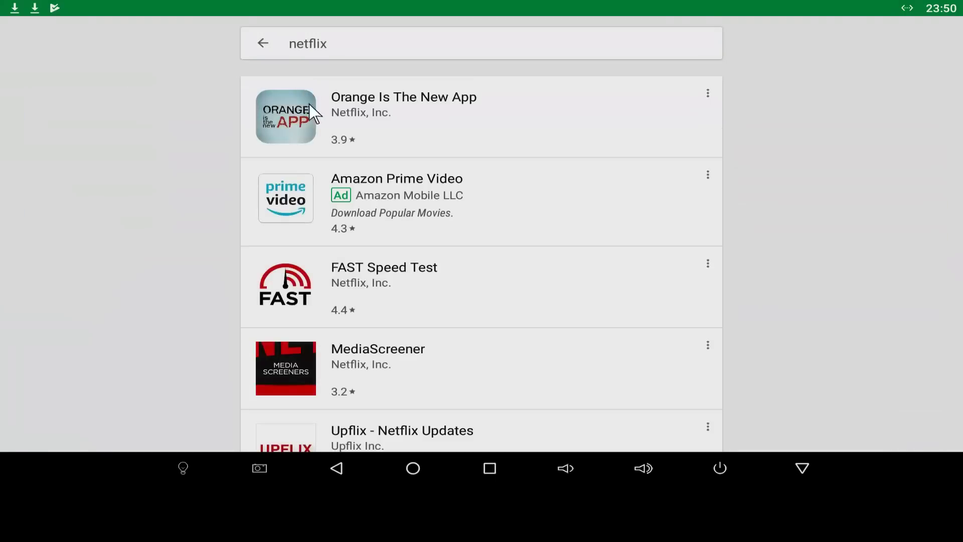
scroll(341, 179, down, 8)
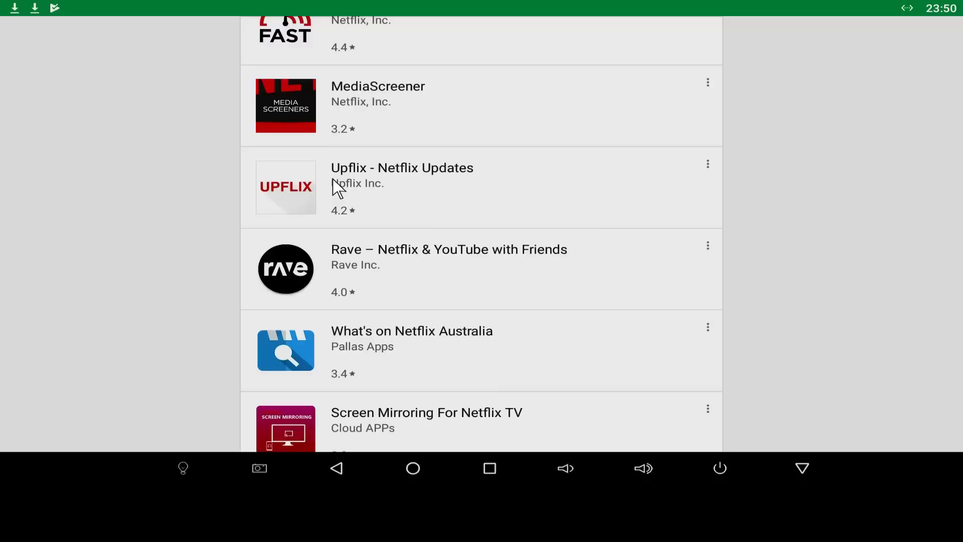
scroll(315, 131, down, 8)
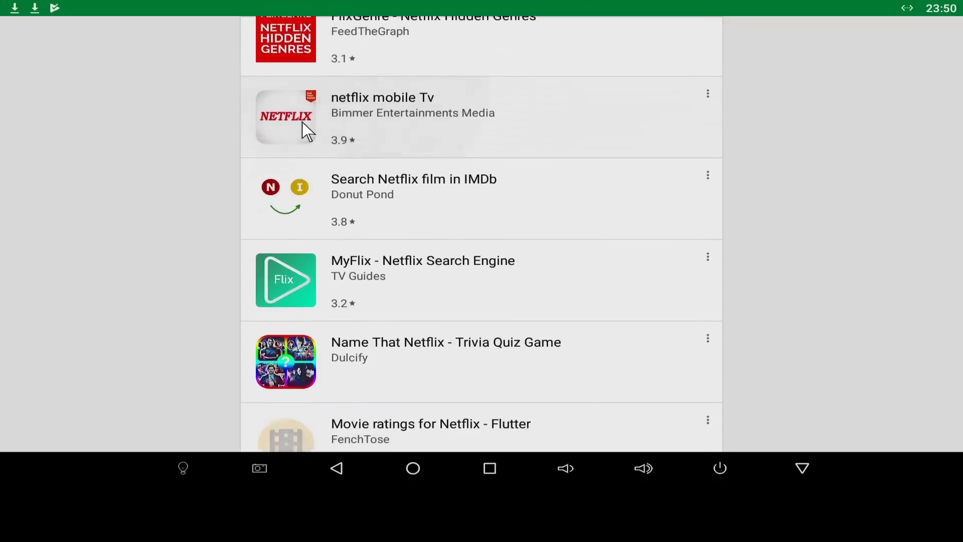
scroll(287, 118, down, 9)
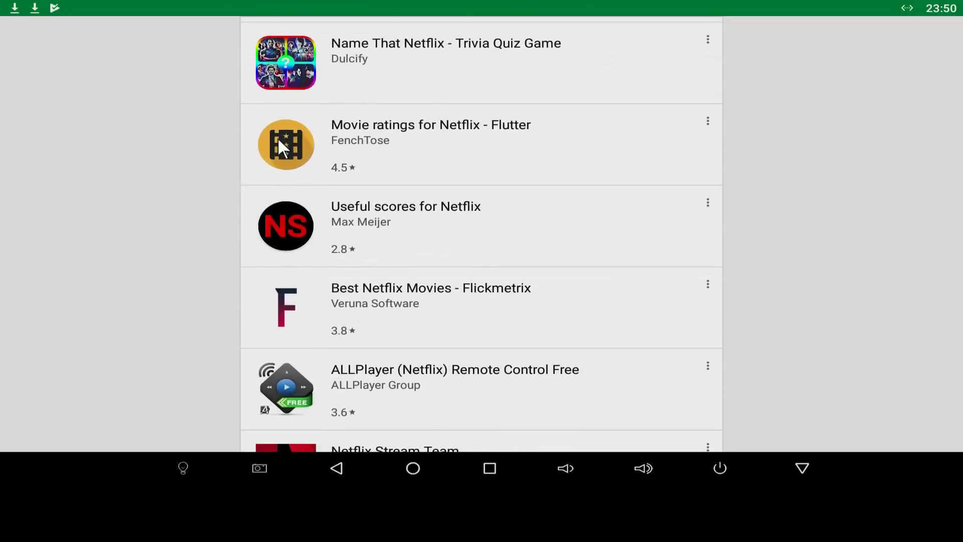
scroll(271, 131, down, 7)
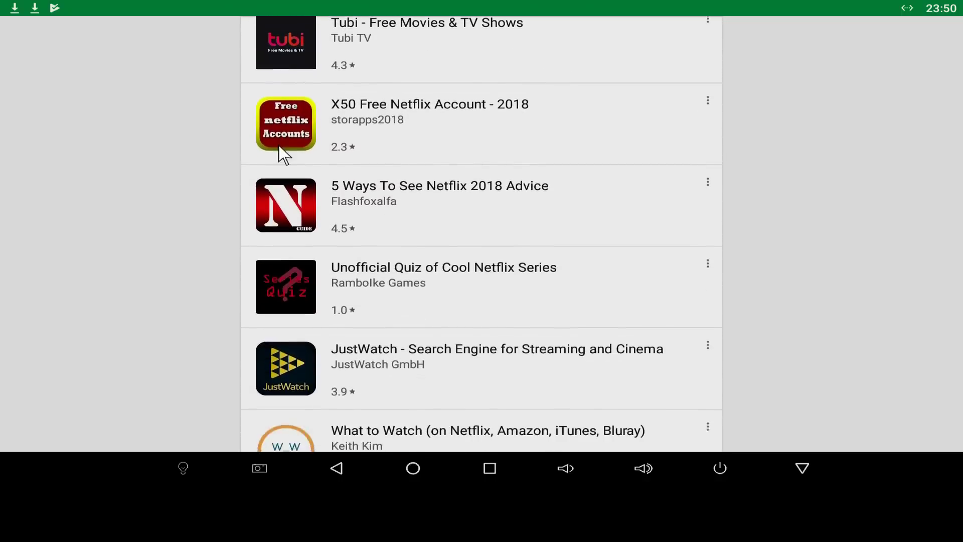
scroll(277, 157, down, 10)
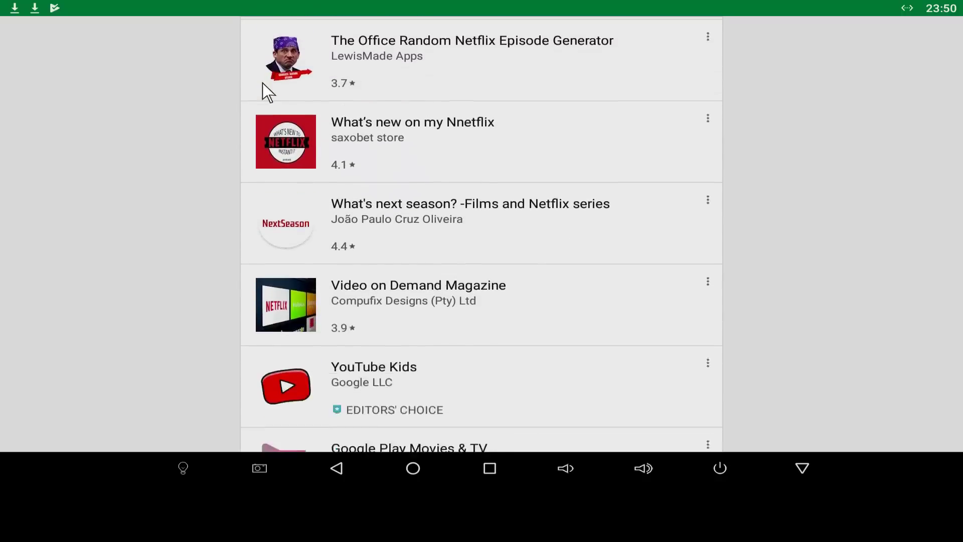
scroll(288, 175, down, 2)
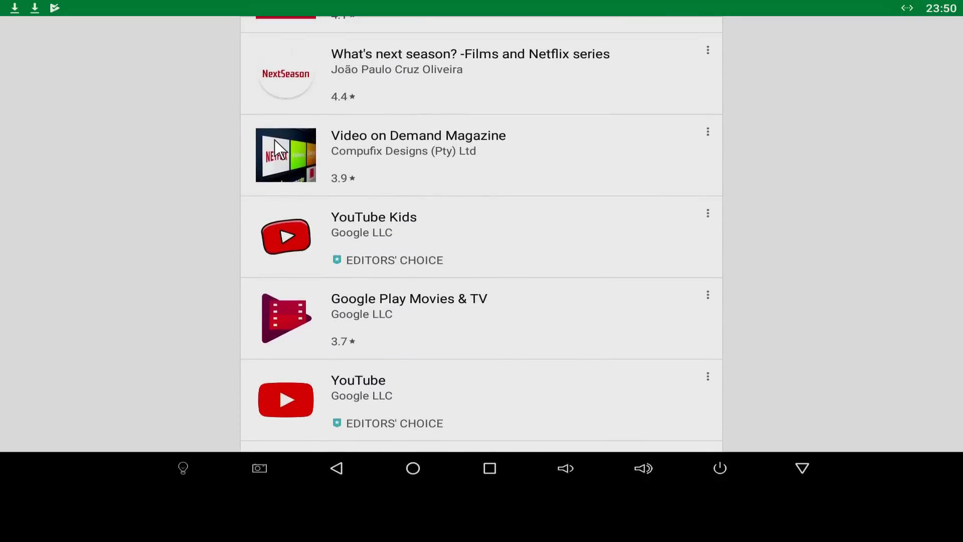
scroll(288, 236, down, 5)
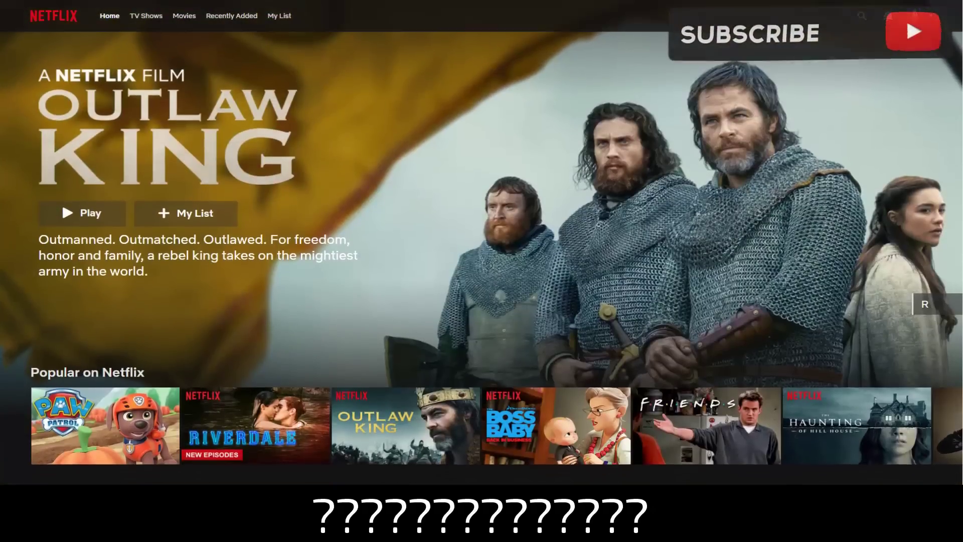
Step: Scroll down through the Netflix home page's genre rows of shows
scroll(481, 251, down, 3)
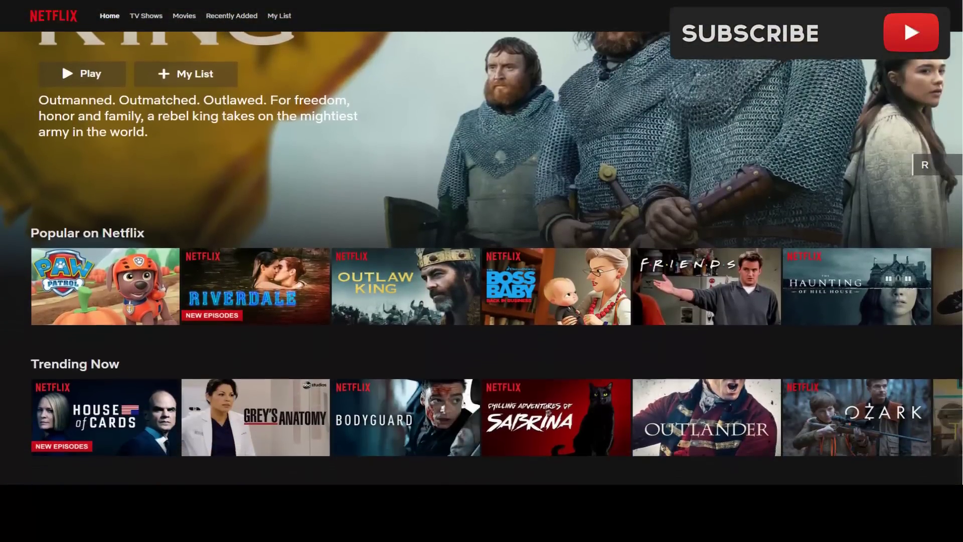
scroll(481, 251, down, 3)
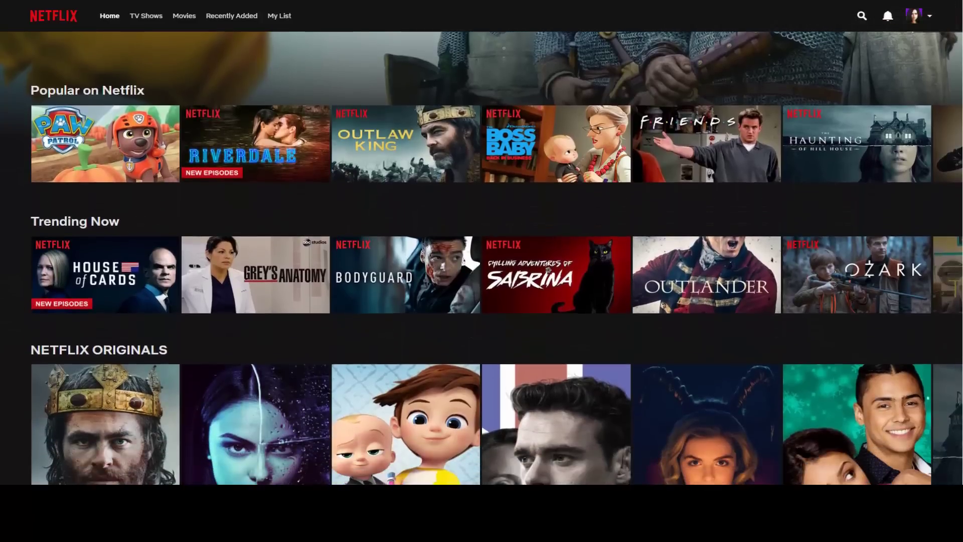
scroll(482, 250, down, 3)
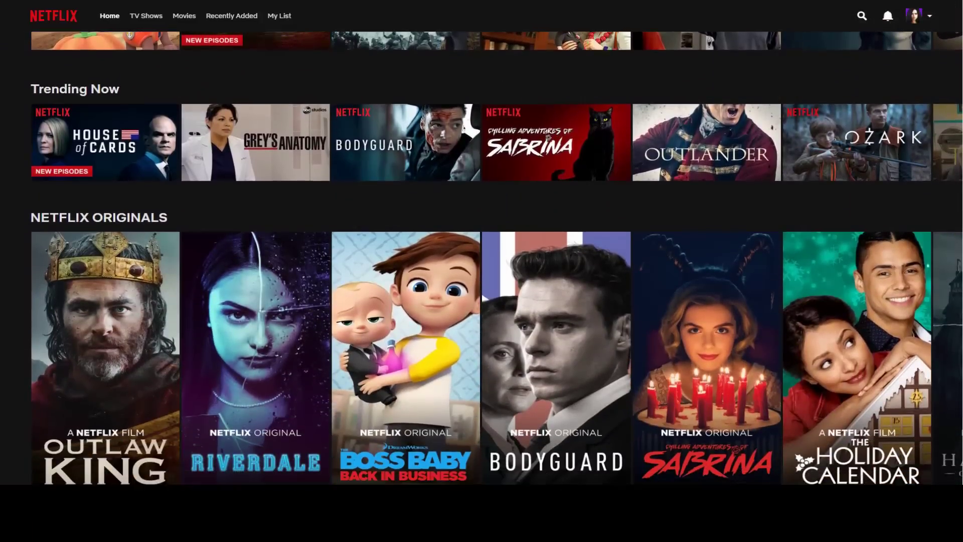
scroll(481, 250, down, 3)
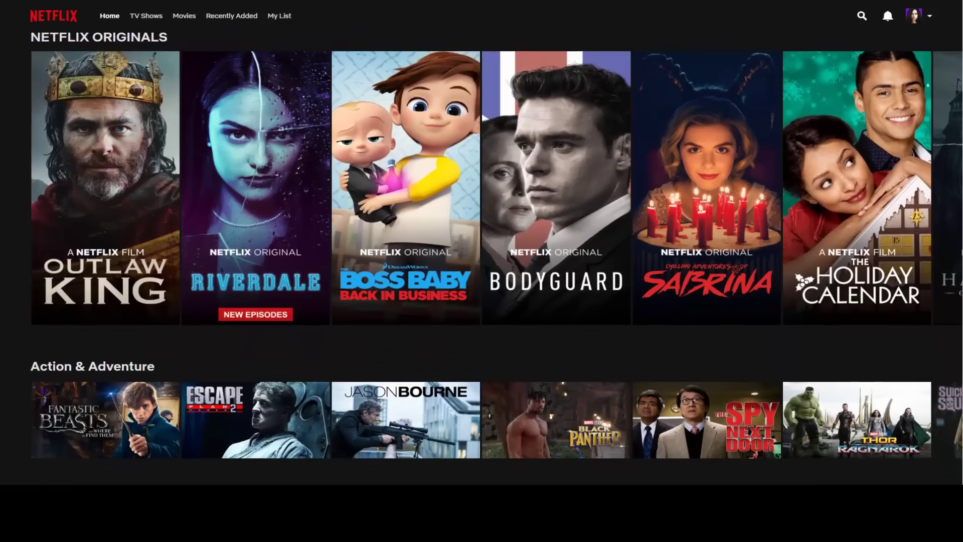
scroll(481, 251, down, 3)
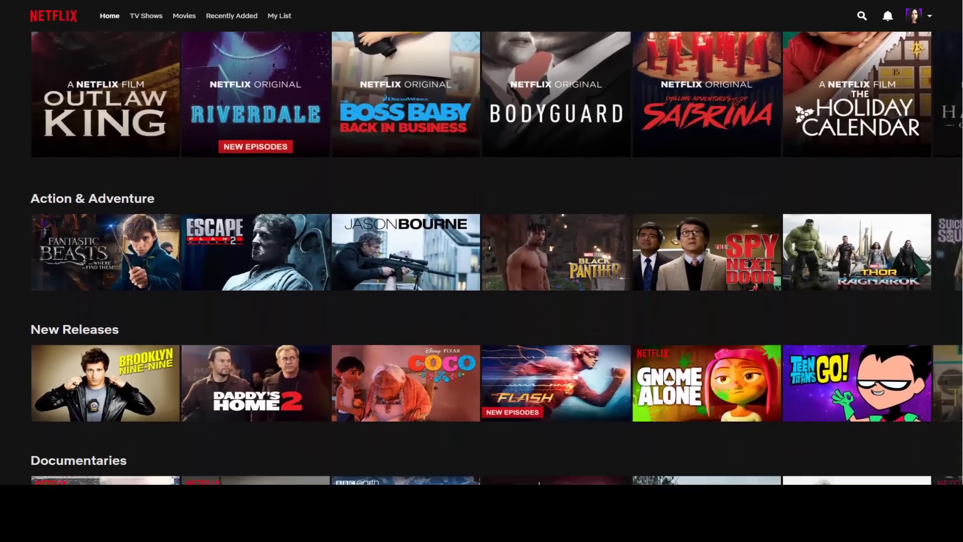
scroll(482, 250, down, 4)
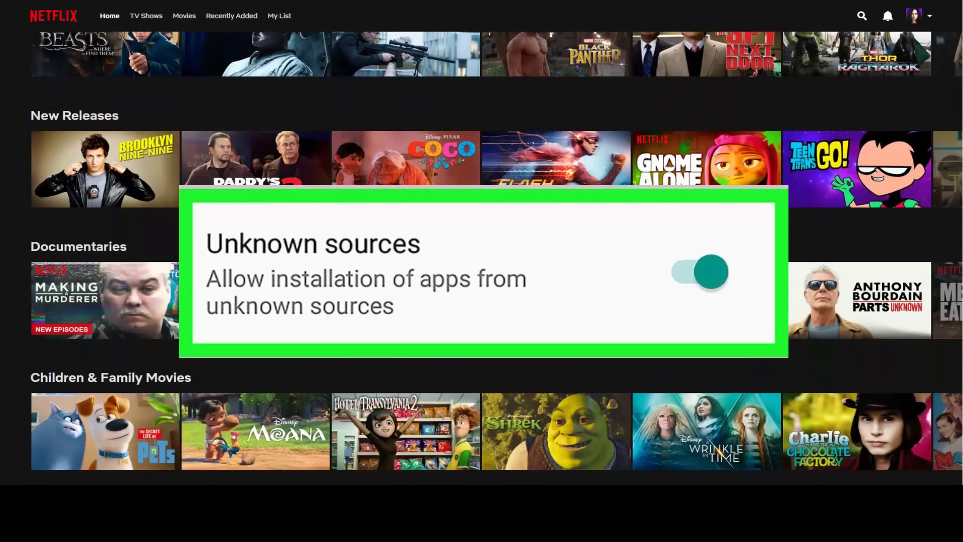
scroll(481, 250, down, 4)
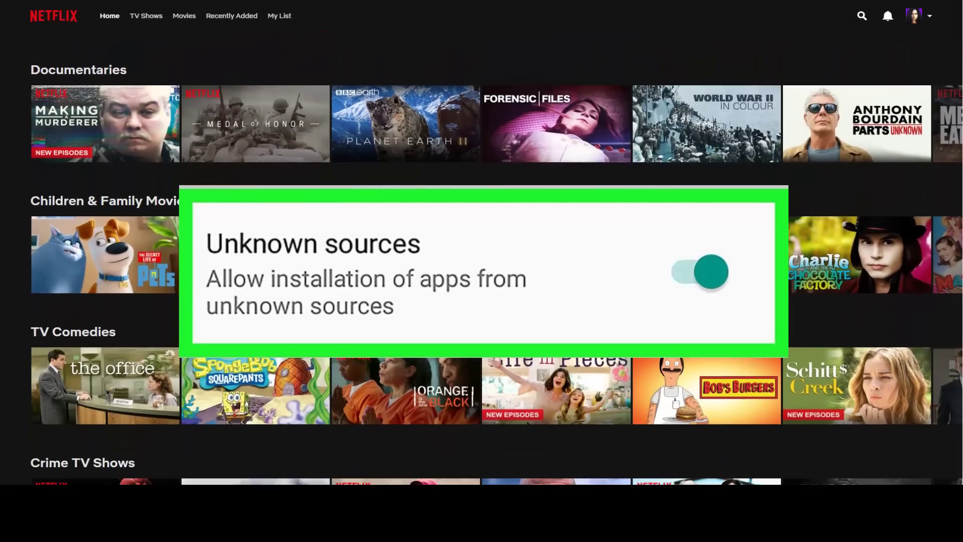
scroll(482, 250, down, 3)
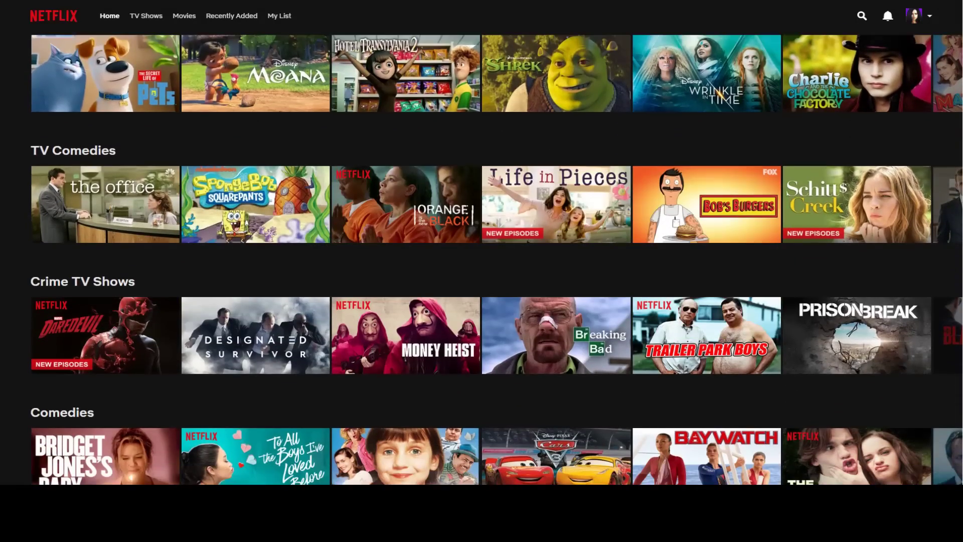
scroll(481, 251, down, 3)
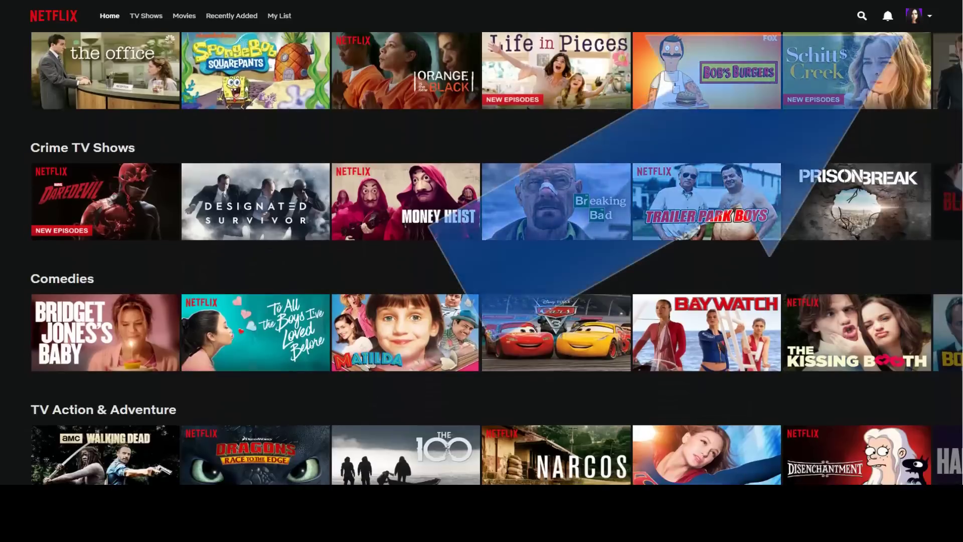
scroll(481, 250, down, 3)
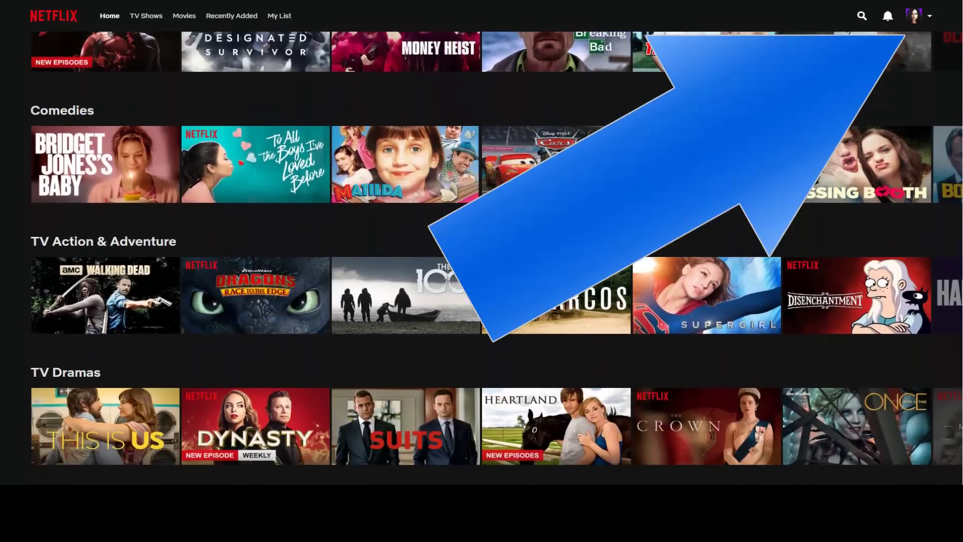
scroll(481, 251, down, 3)
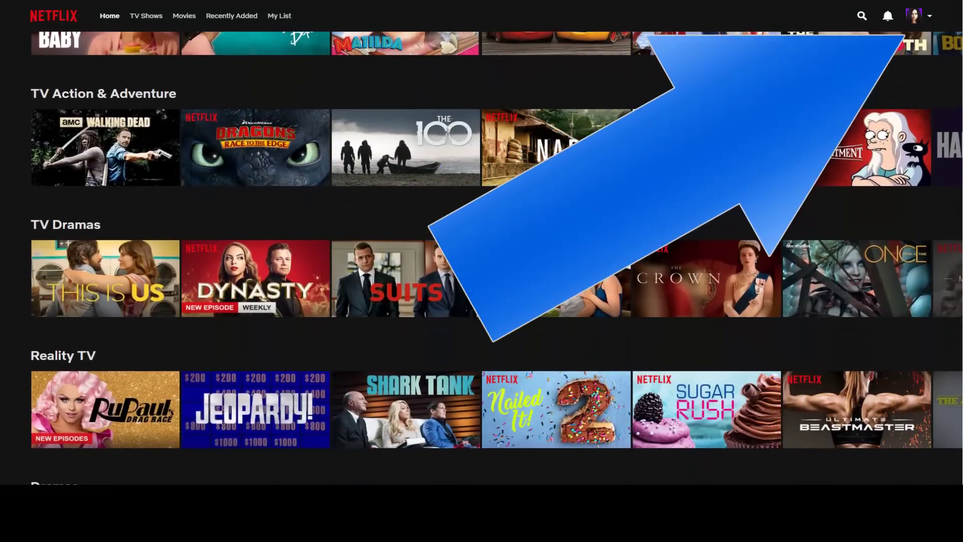
scroll(481, 251, down, 1)
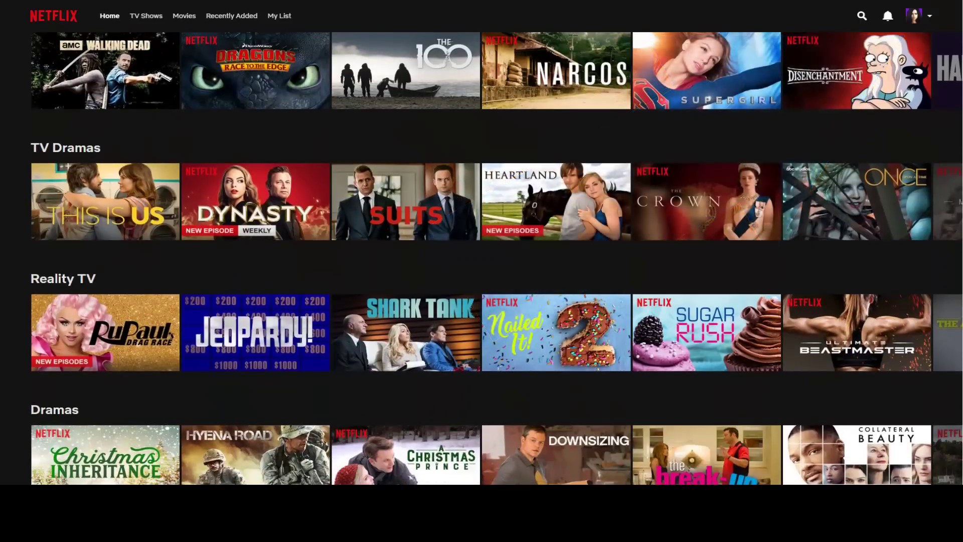
scroll(481, 250, up, 1)
scroll(482, 251, down, 1)
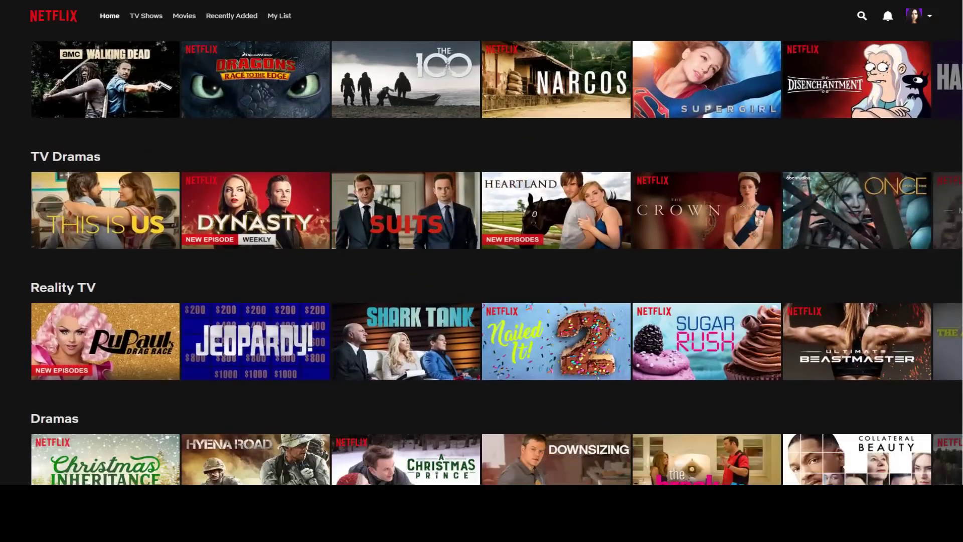
scroll(482, 251, up, 1)
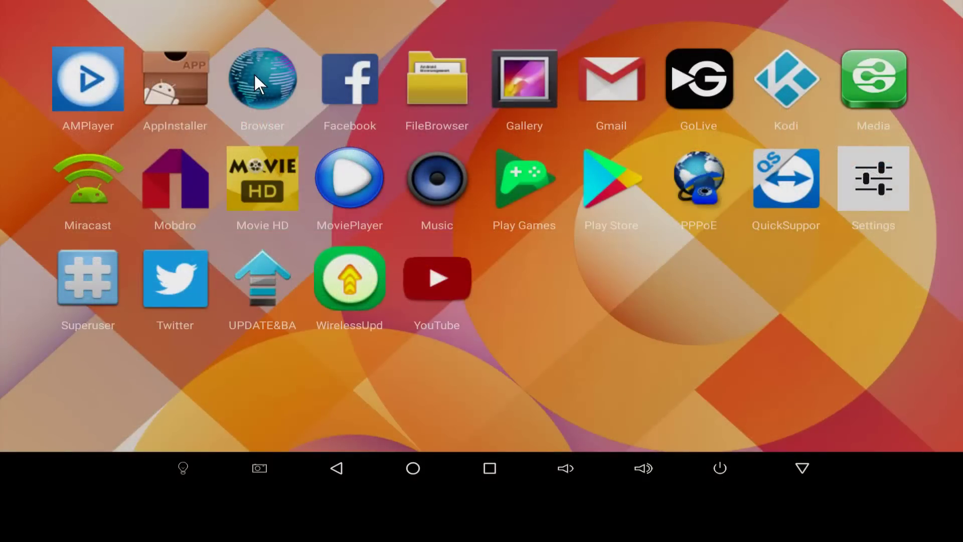
Step: Launch Browser and go to upgrades.montrealandroidtv.com using the 'upgrades.' address suggestion
click(254, 73)
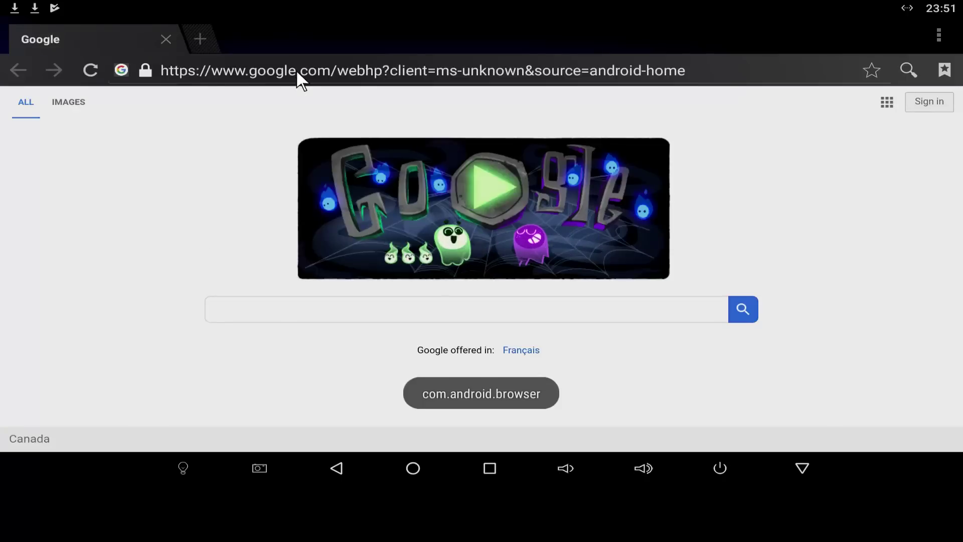
click(296, 70)
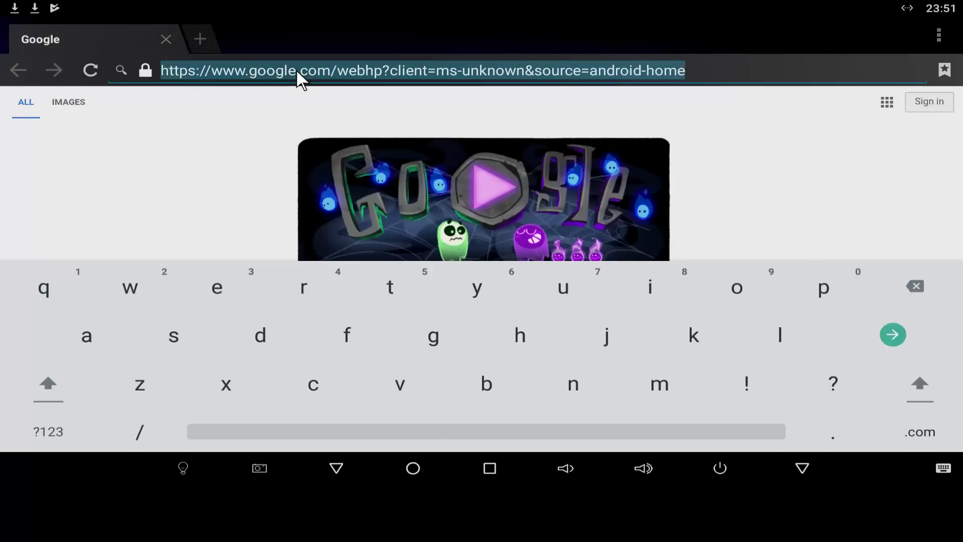
text(upgr)
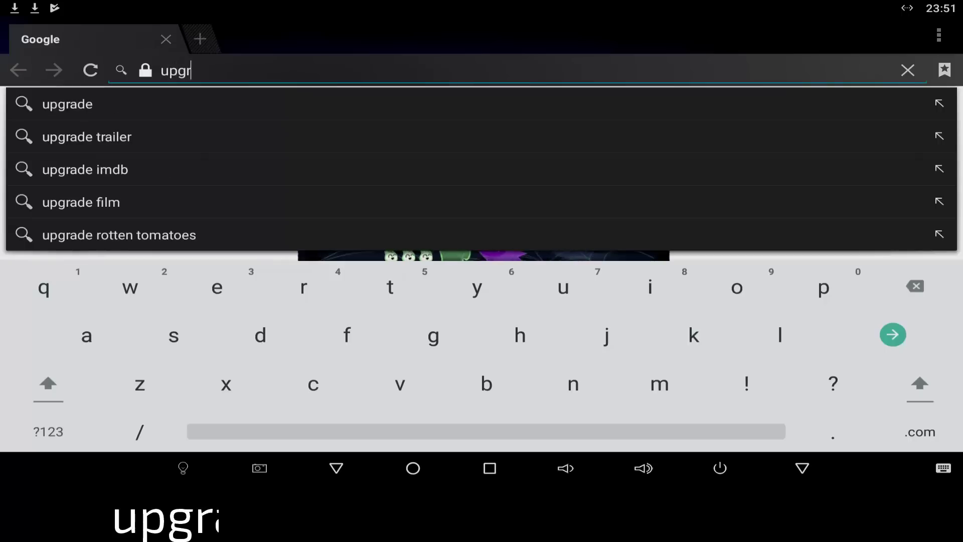
text(ades.)
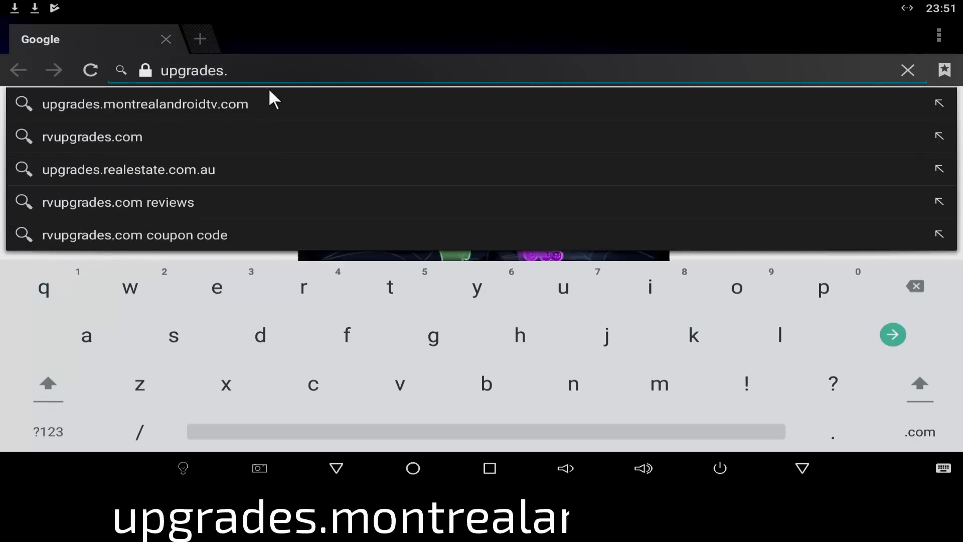
click(228, 104)
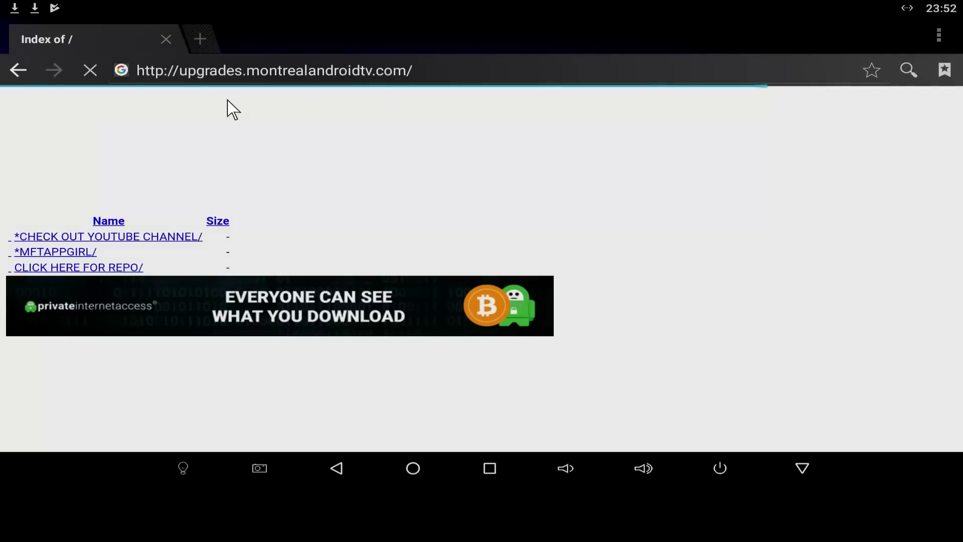
Step: Open the CLICK HERE FOR REPO/ folder, then its Android/ folder
click(62, 269)
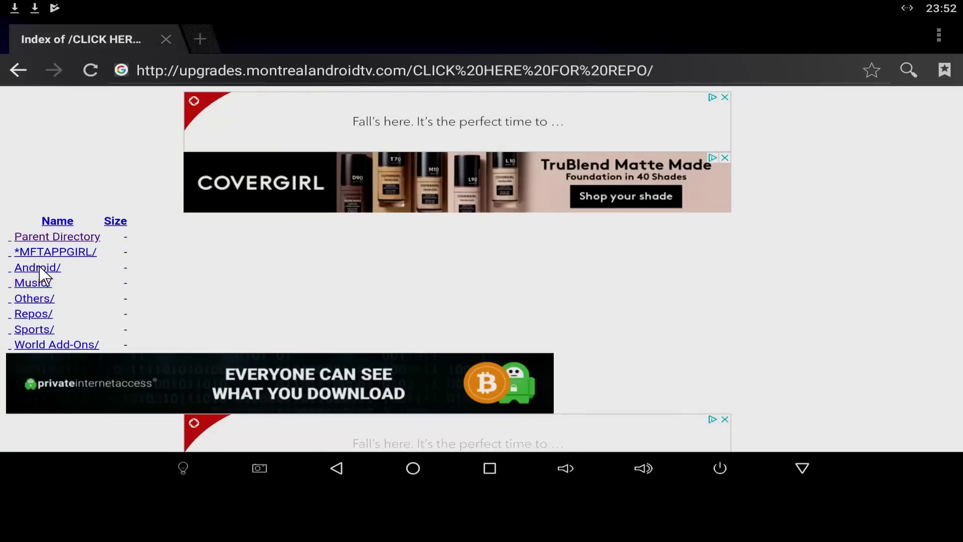
click(40, 268)
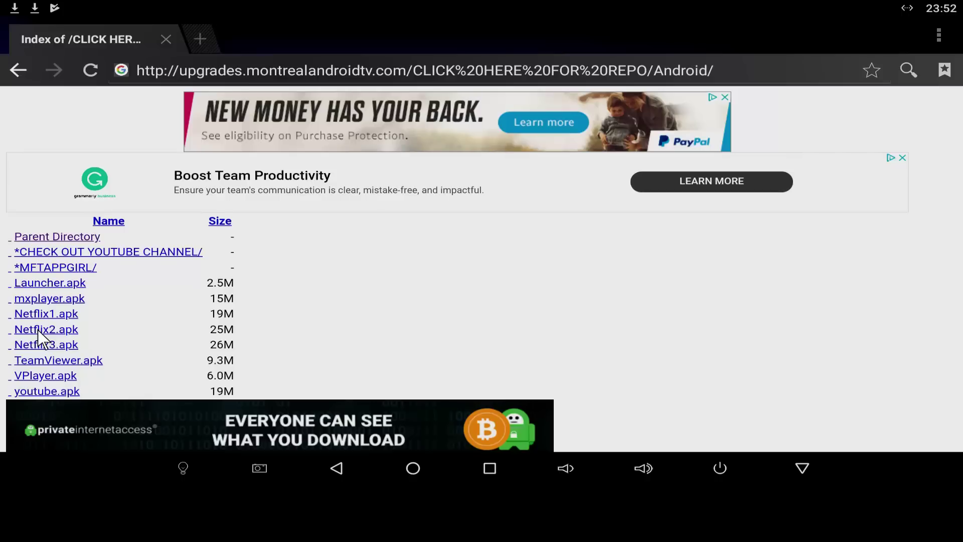
Step: Download Netflix2.apk and check the notification shade for the completed download
click(39, 332)
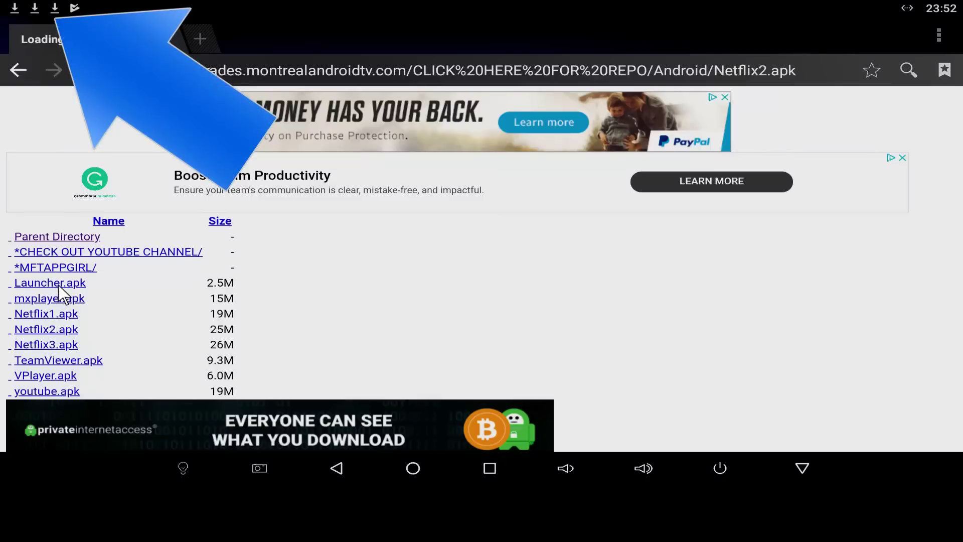
click(33, 2)
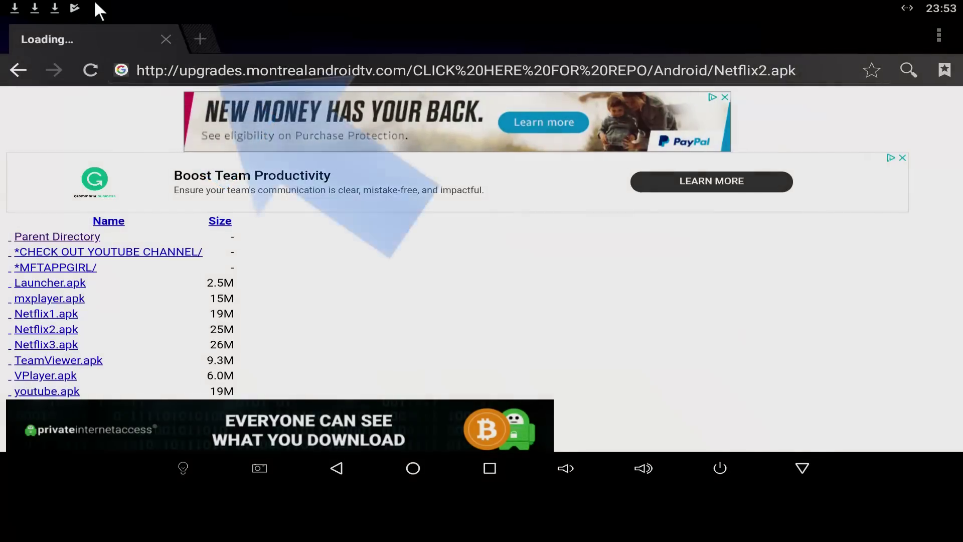
click(94, 3)
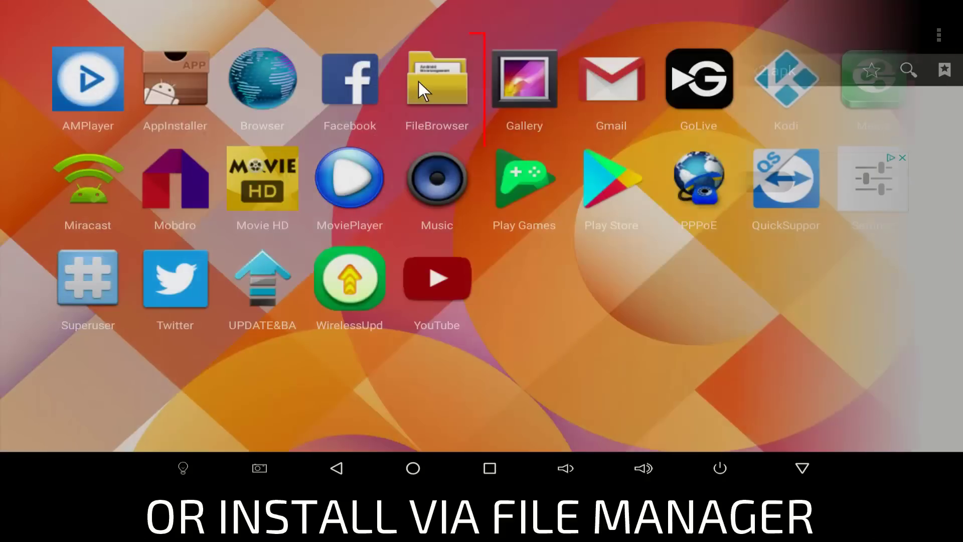
Step: In FileBrowser, open Netflix2.apk from Local Disk > Download to bring up the installer
click(417, 80)
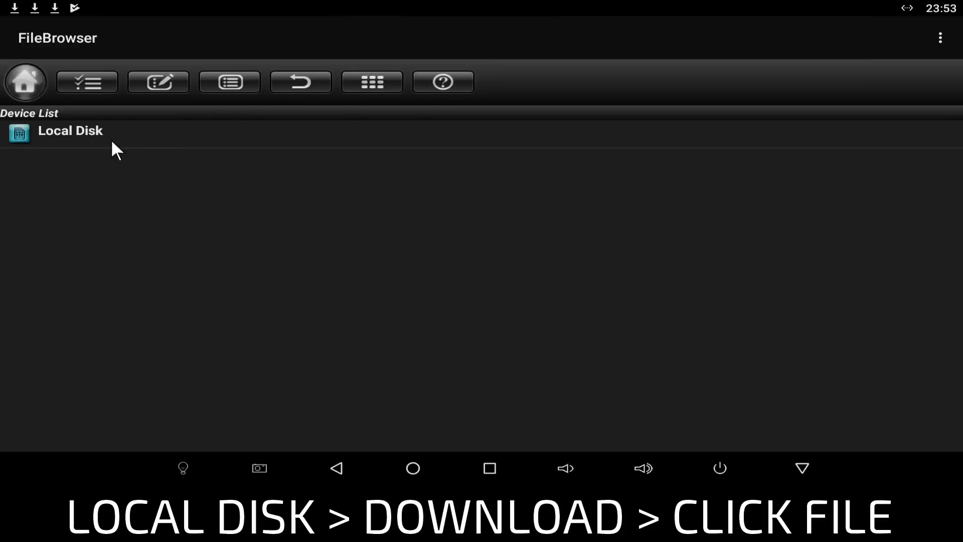
click(112, 143)
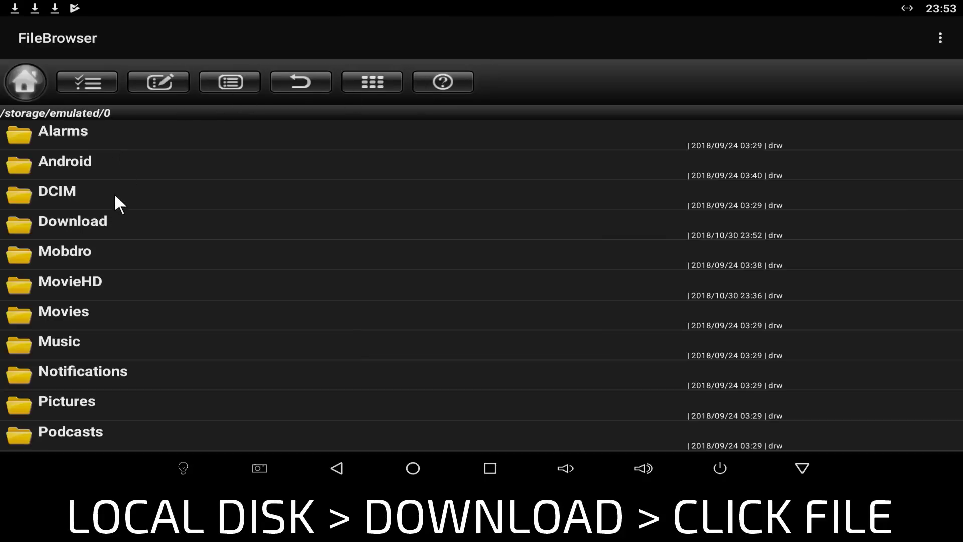
click(86, 226)
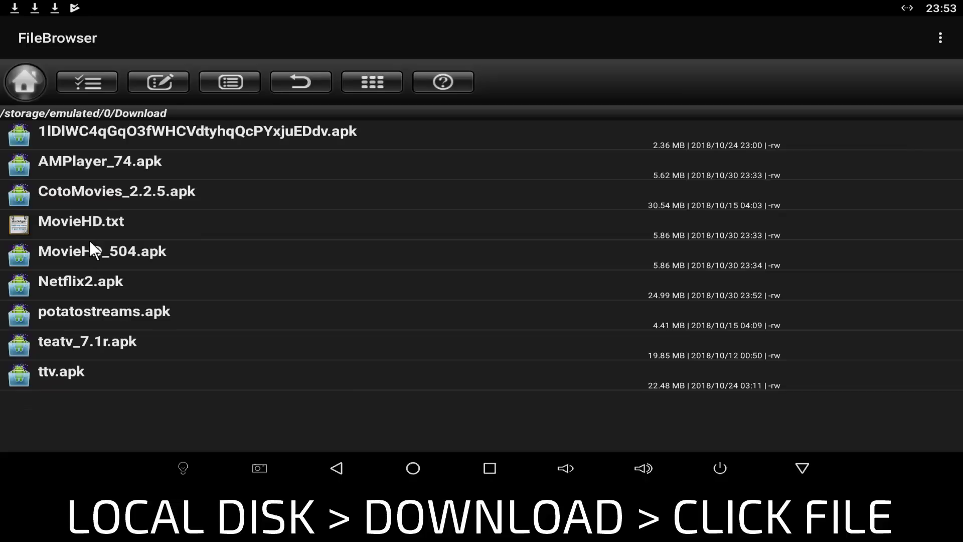
click(123, 277)
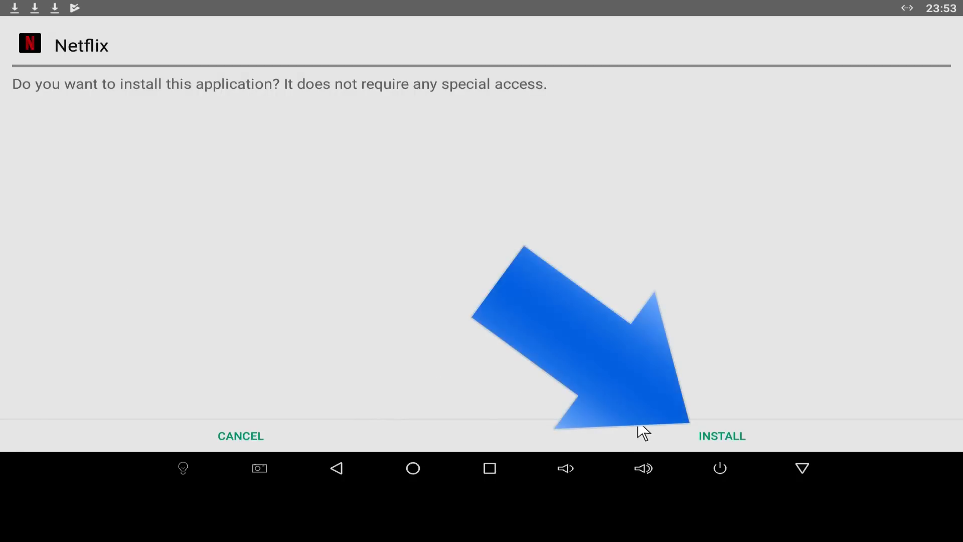
Step: Install Netflix and open it once 'App installed.' appears
click(692, 443)
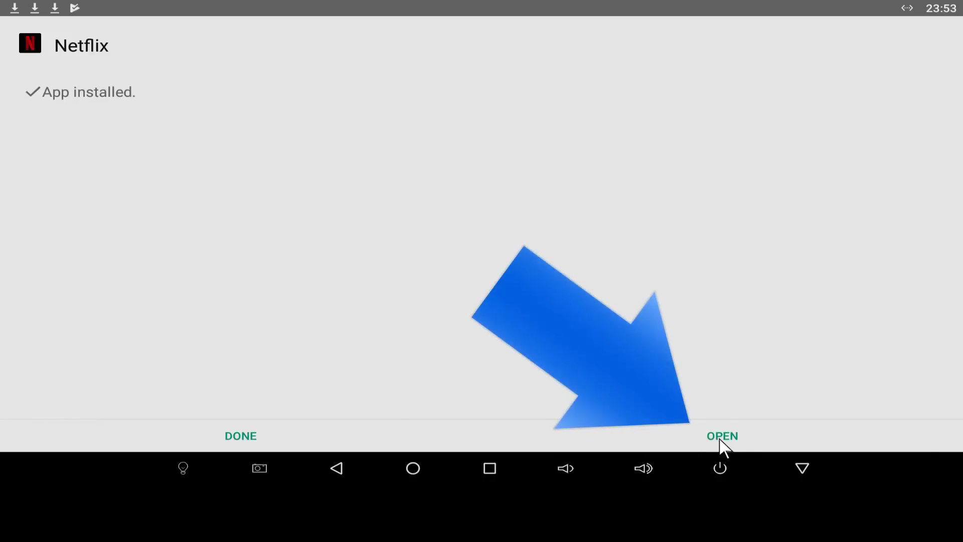
click(697, 436)
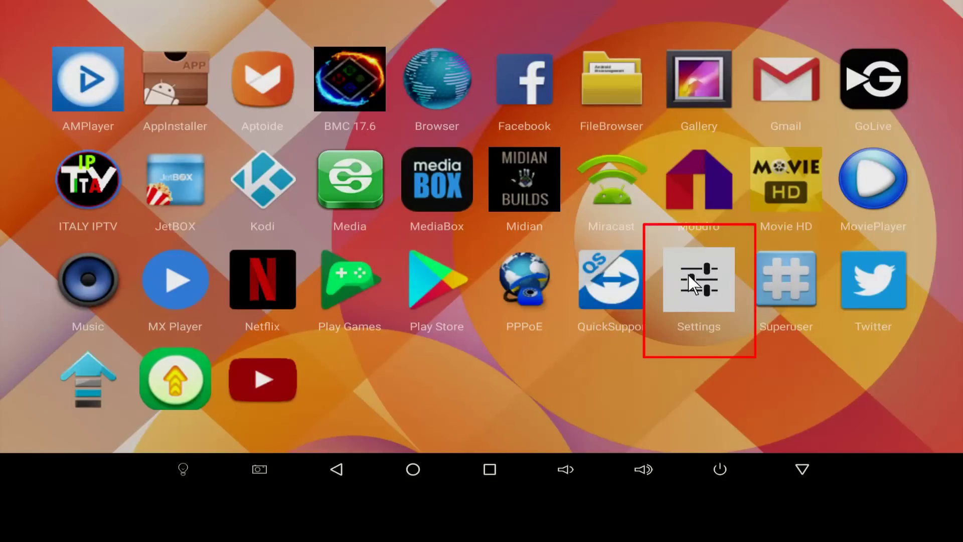
Step: Open Settings > Apps and select Netflix under Downloaded apps
click(692, 283)
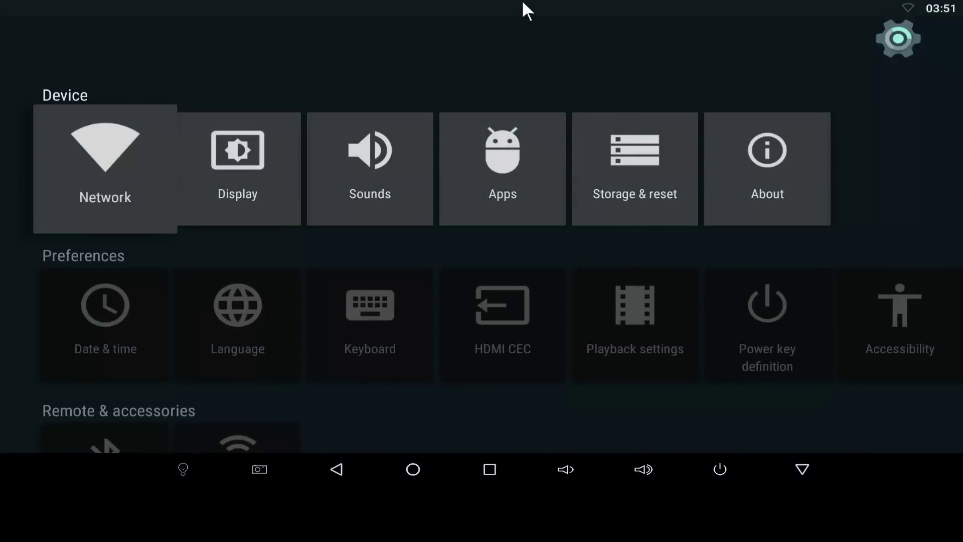
key(Right)
key(Right)
key(Right)
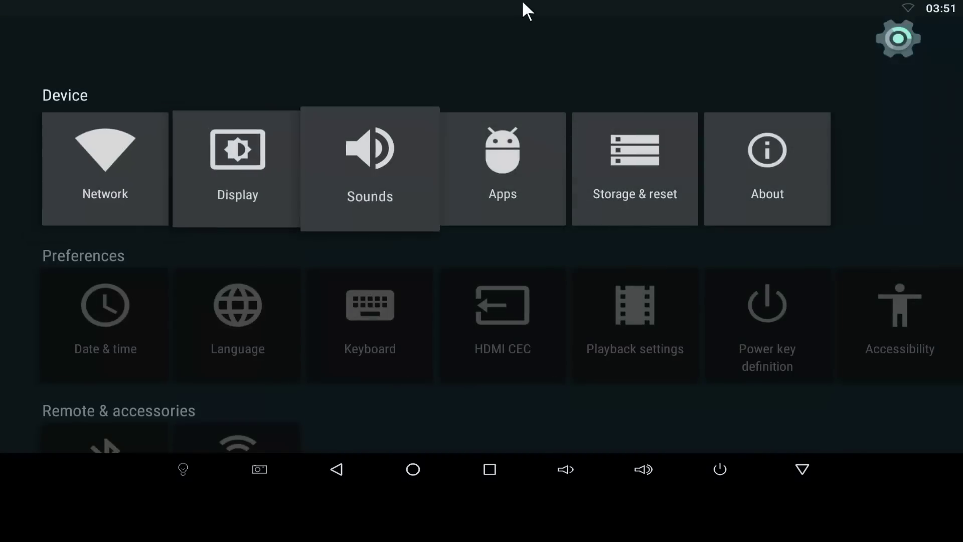
key(Return)
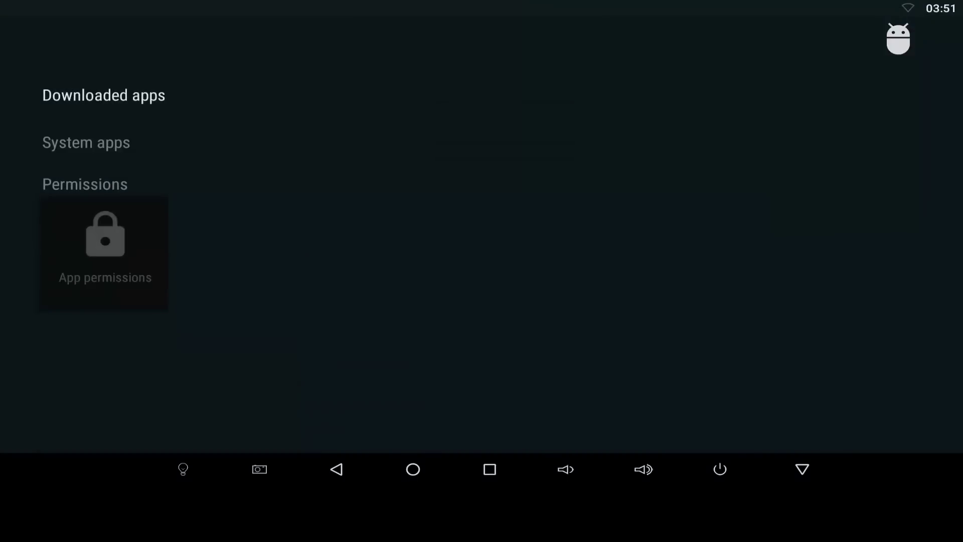
key(Right)
key(Right)
key(Right)
key(Right)
key(Right)
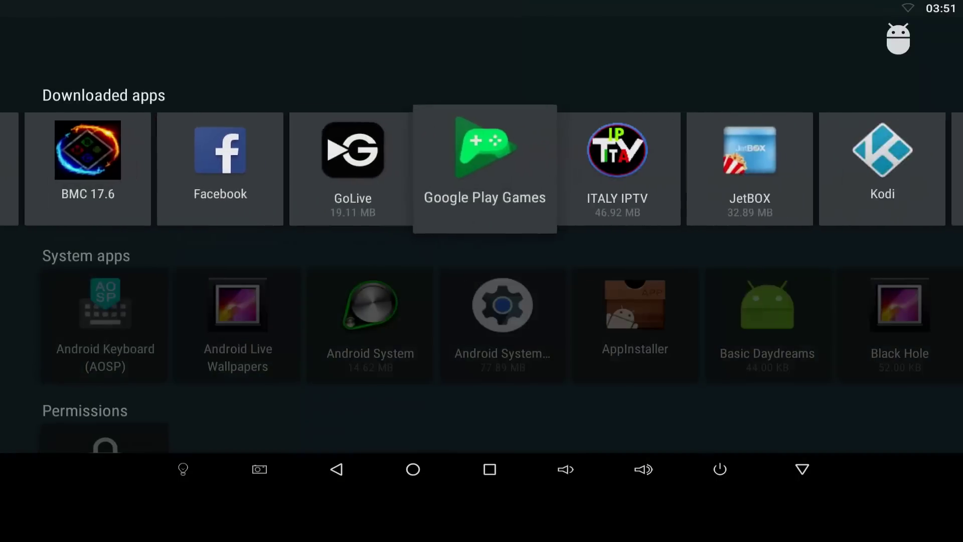
key(Right)
key(Right)
key(Right)
key(Right)
key(Right)
key(Right)
key(Right)
key(Right)
key(Right)
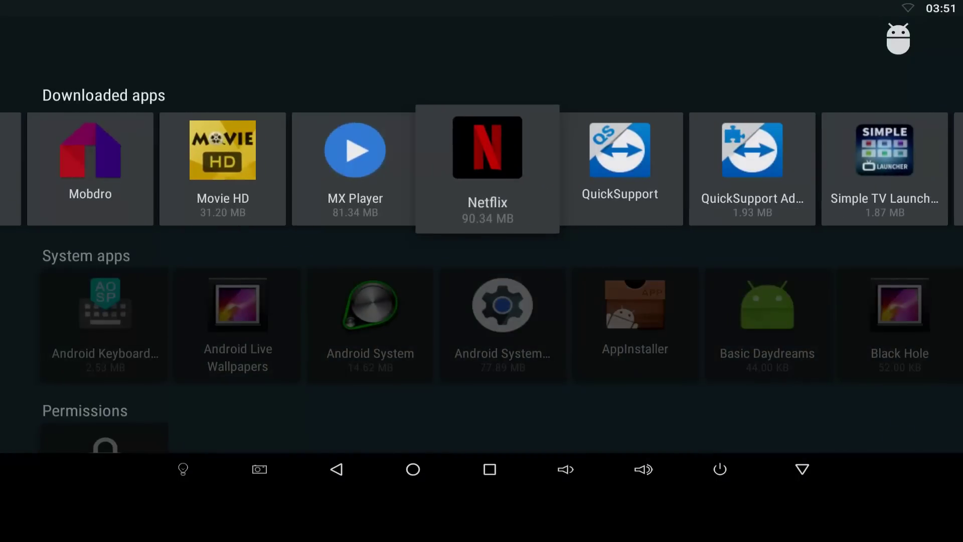
key(Right)
key(Left)
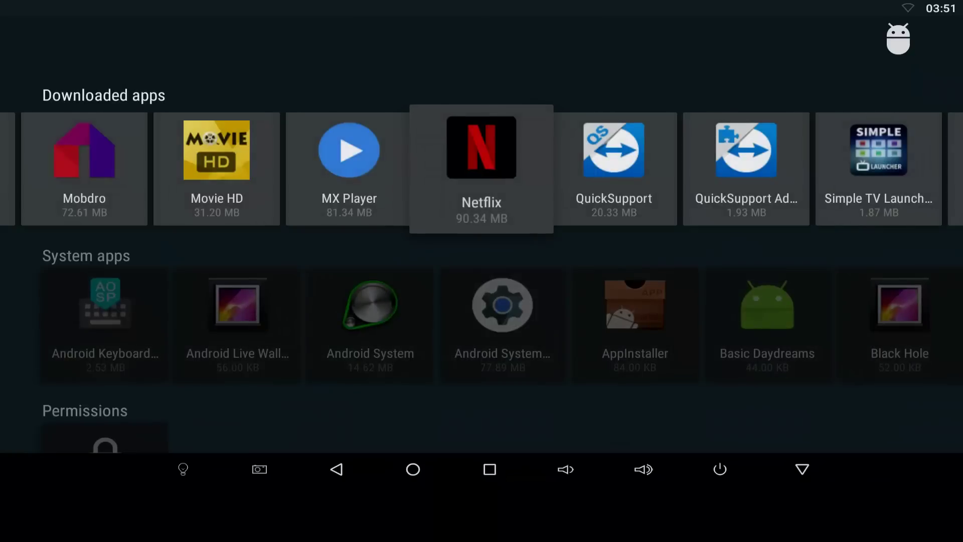
key(Return)
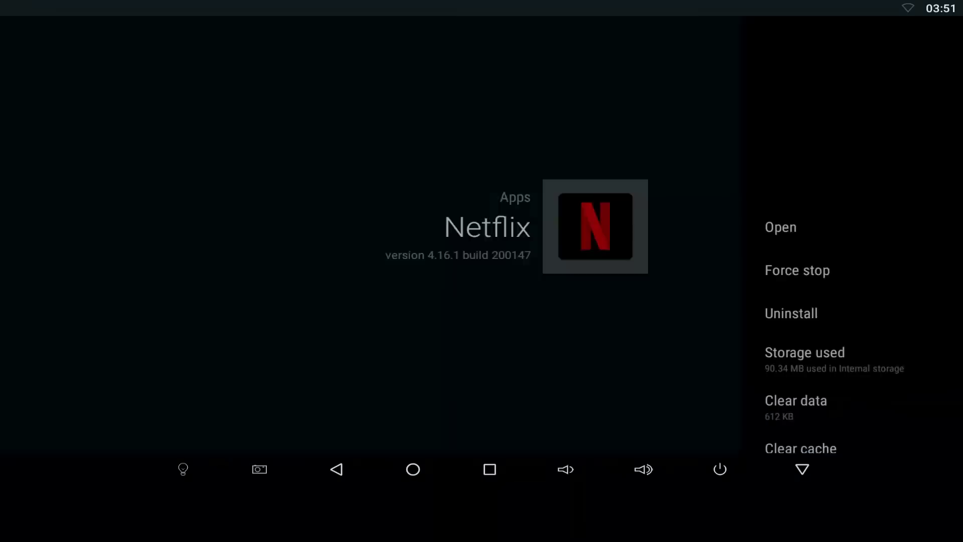
Step: Choose Uninstall for Netflix and confirm with OK twice
key(Down)
key(Down)
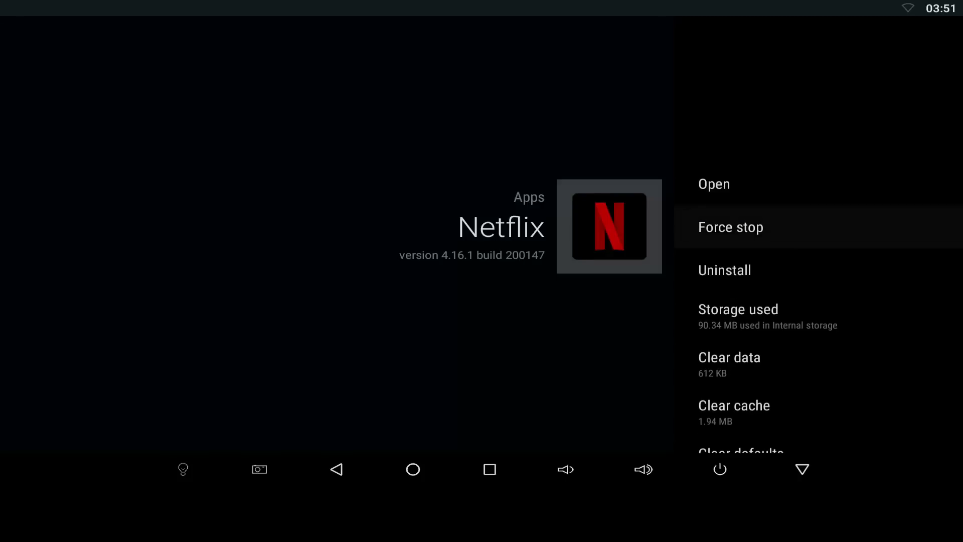
key(Return)
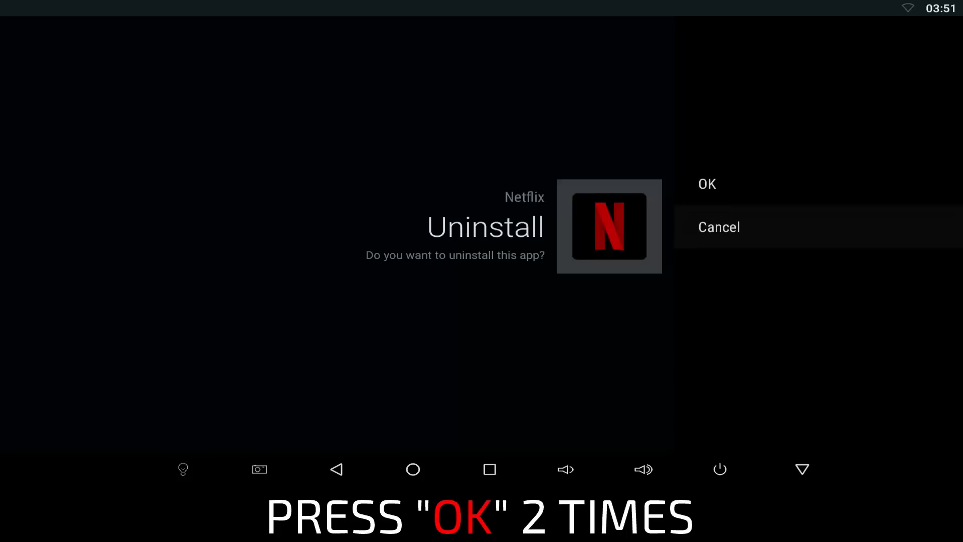
key(Up)
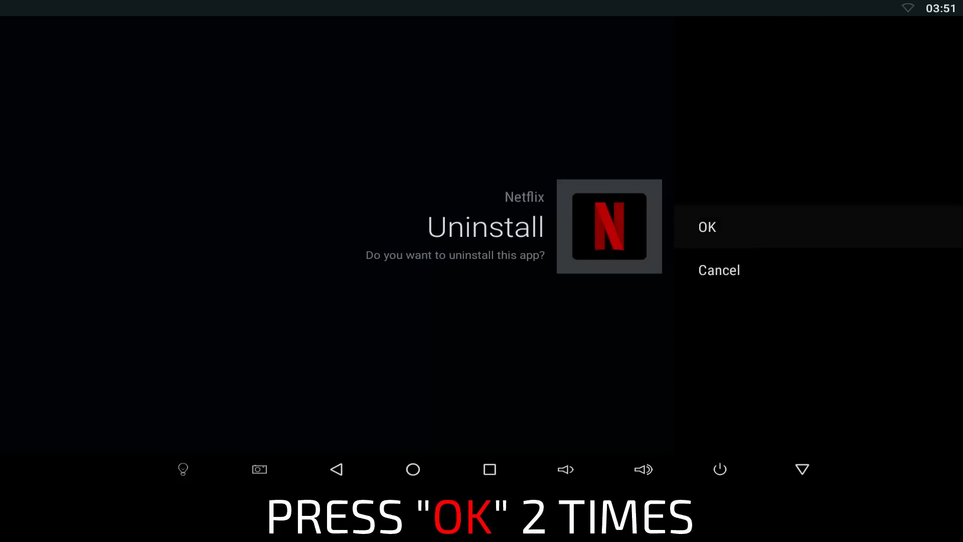
key(Return)
key(Right)
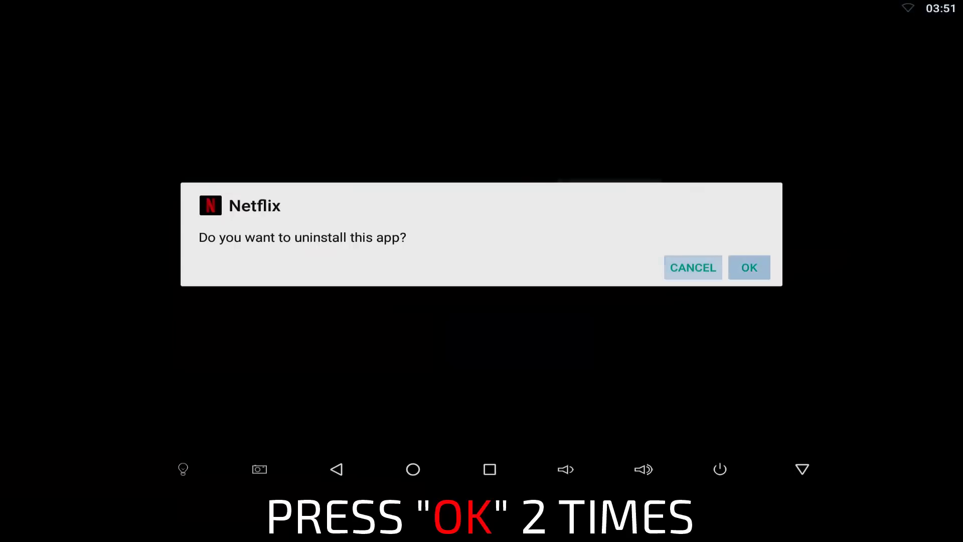
key(Return)
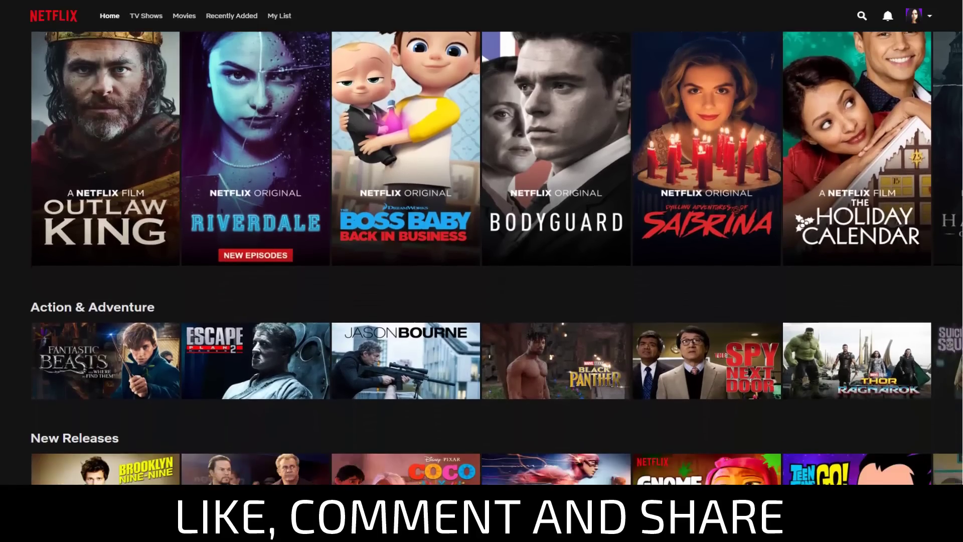
scroll(481, 251, down, 1)
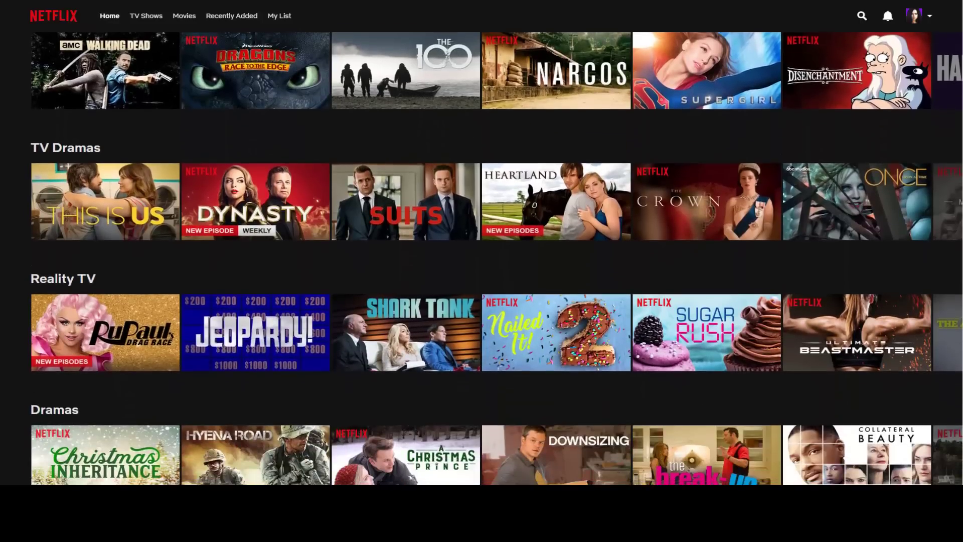
scroll(481, 251, down, 1)
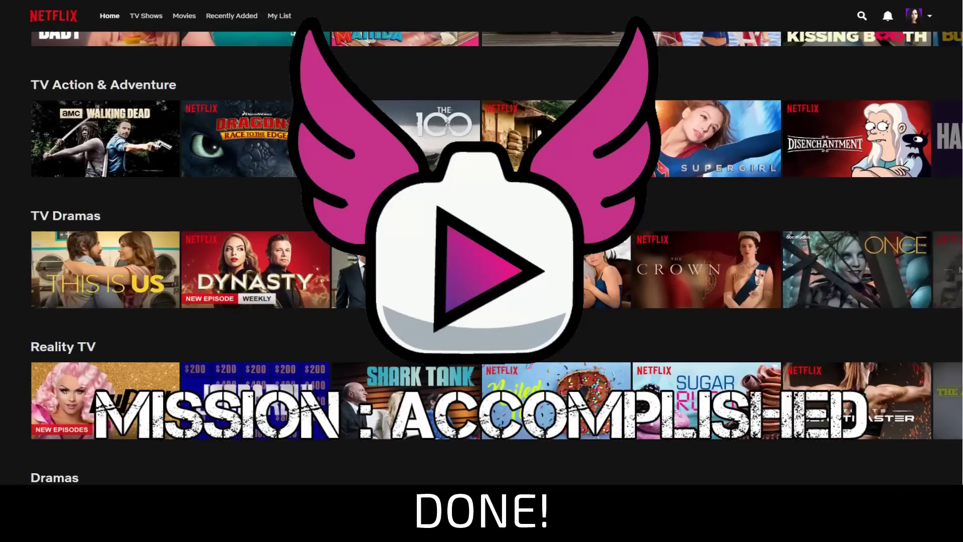
scroll(481, 251, down, 3)
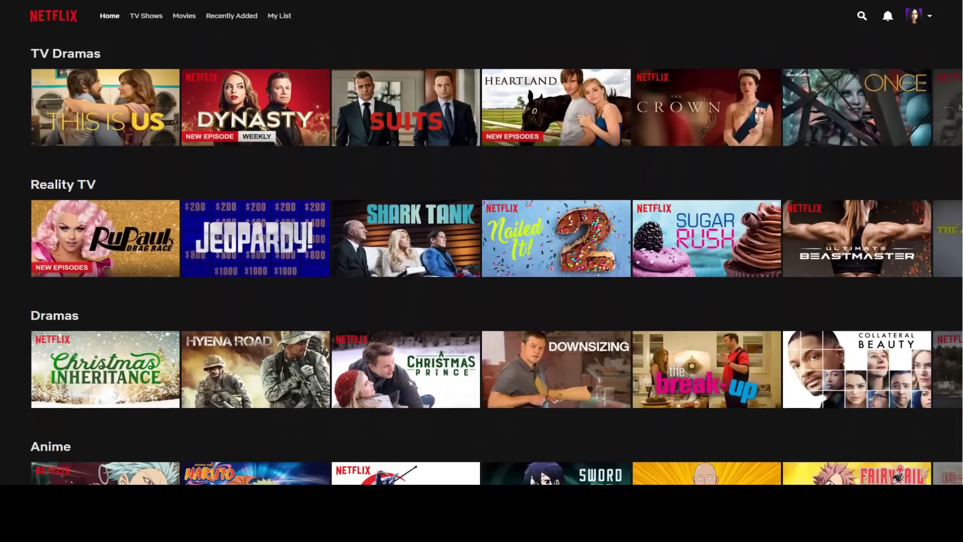